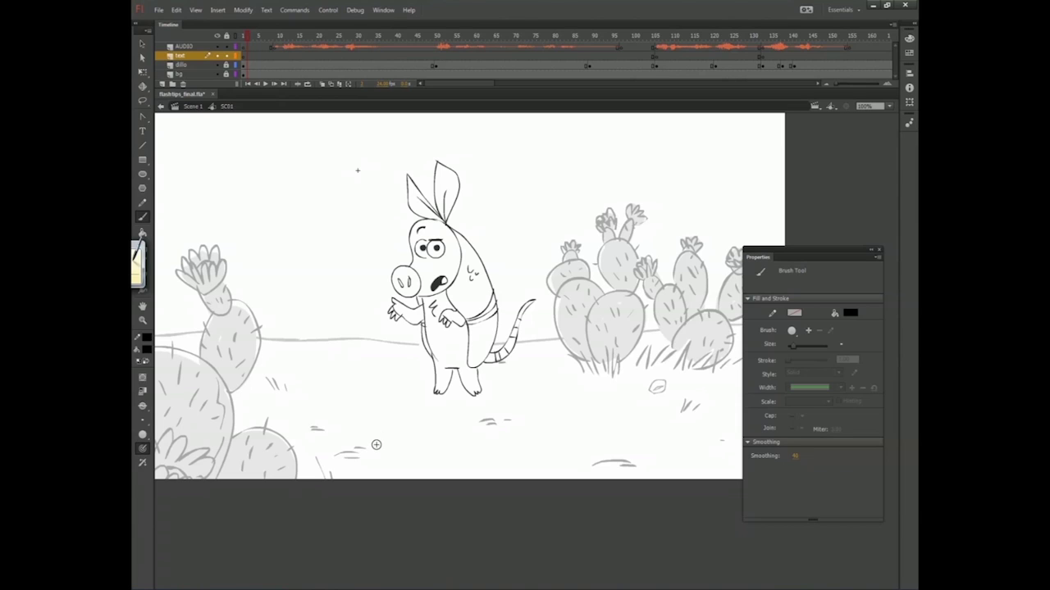
Paint a black brush oval left of the armadillo's head, undoing the earlier attempts
key("v")
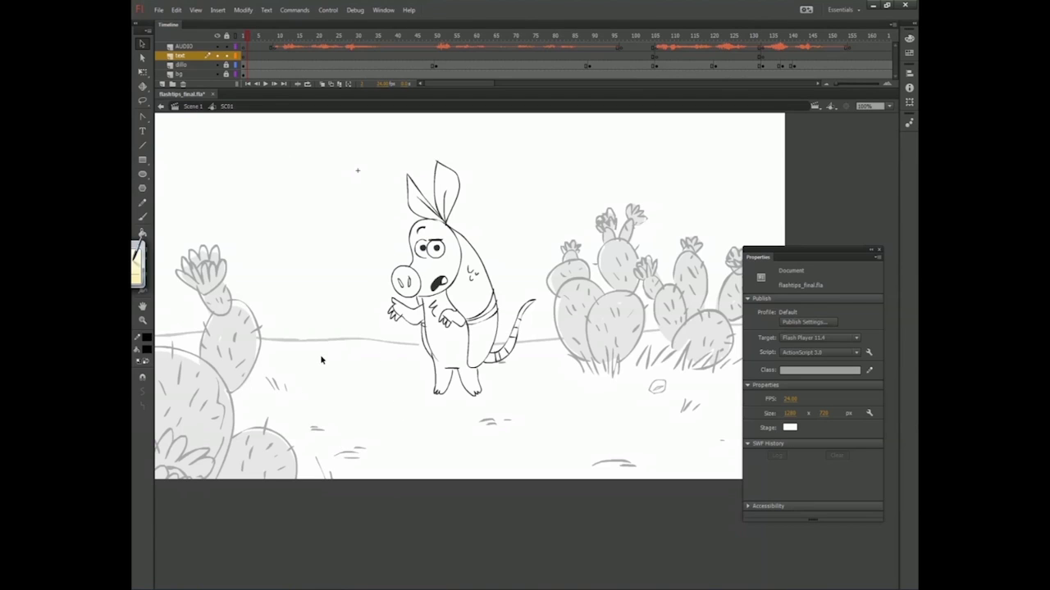
key("b")
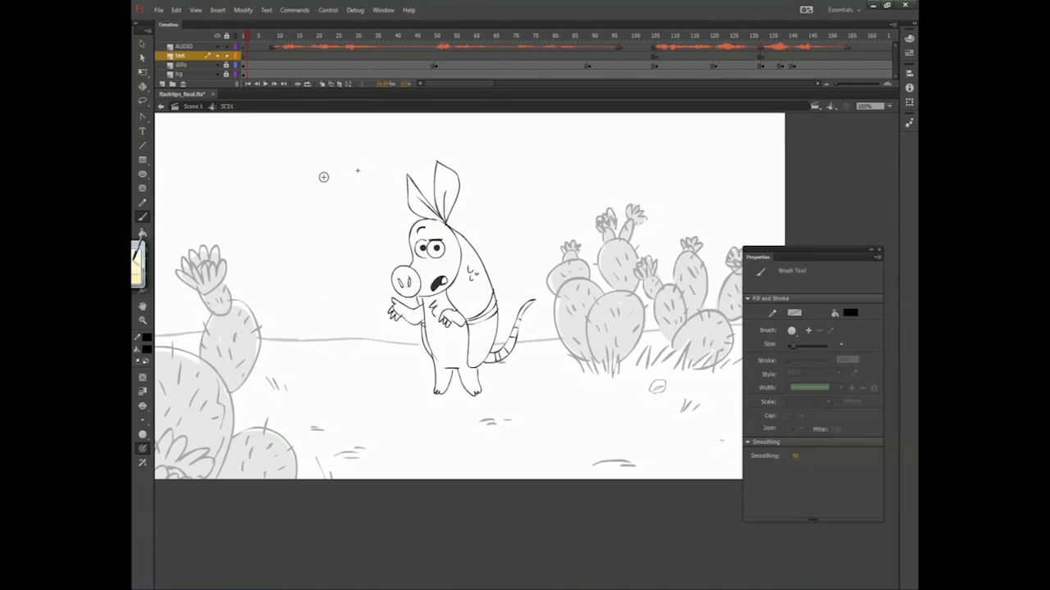
mouse_move(323, 177)
left_mouse_down()
mouse_move(361, 230)
mouse_move(341, 174)
mouse_move(319, 164)
left_mouse_up()
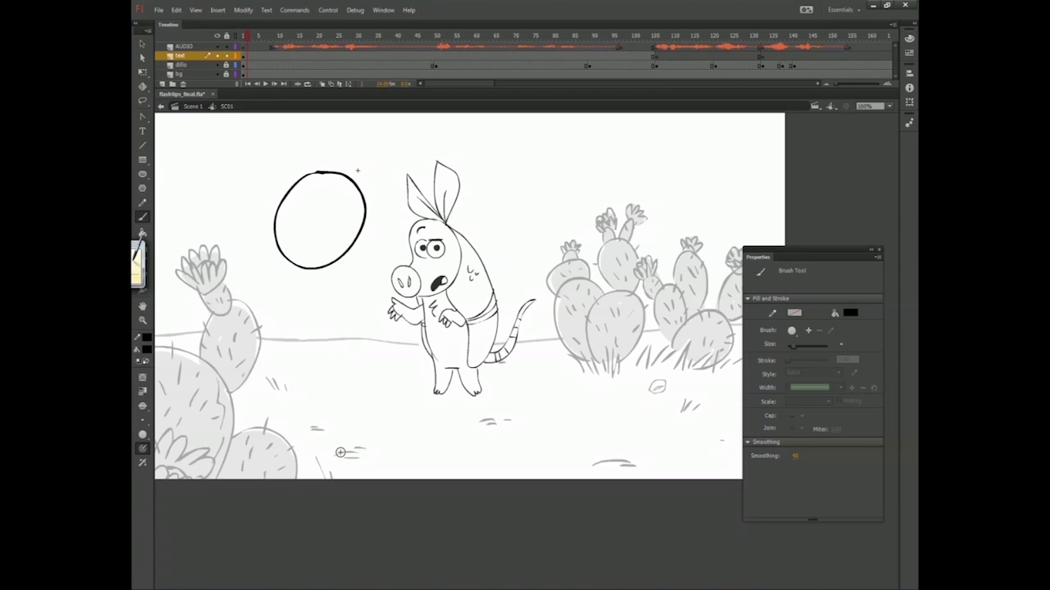
key("ctrl+z")
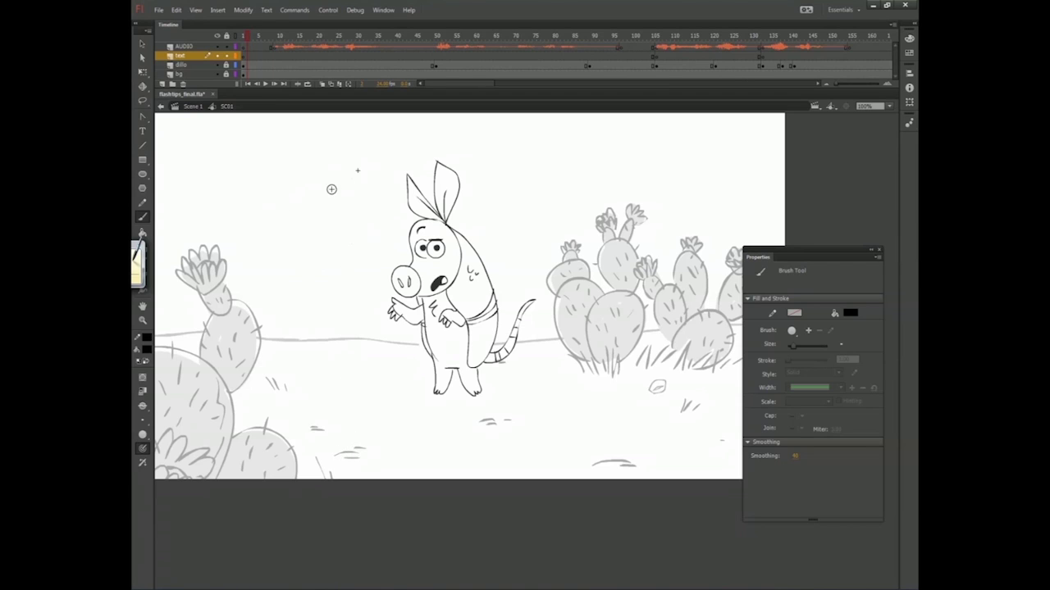
mouse_move(328, 182)
left_mouse_down()
mouse_move(305, 268)
mouse_move(361, 232)
mouse_move(338, 182)
mouse_move(309, 275)
mouse_move(369, 217)
mouse_move(331, 175)
left_mouse_up()
key("ctrl+z")
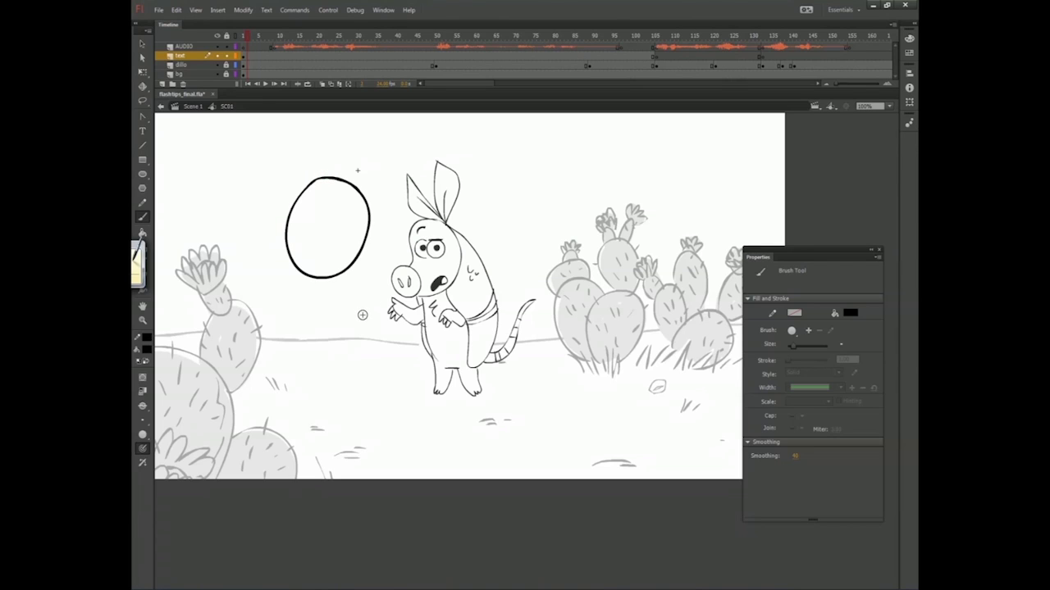
key("ctrl+z")
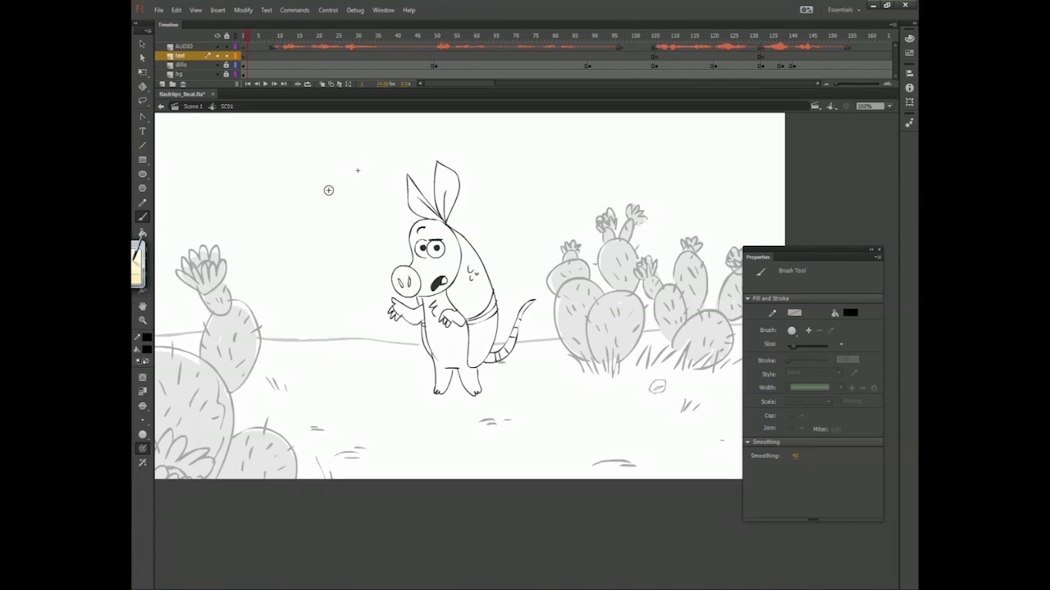
mouse_move(327, 177)
left_mouse_down()
mouse_move(323, 280)
mouse_move(369, 223)
mouse_move(328, 176)
left_mouse_up()
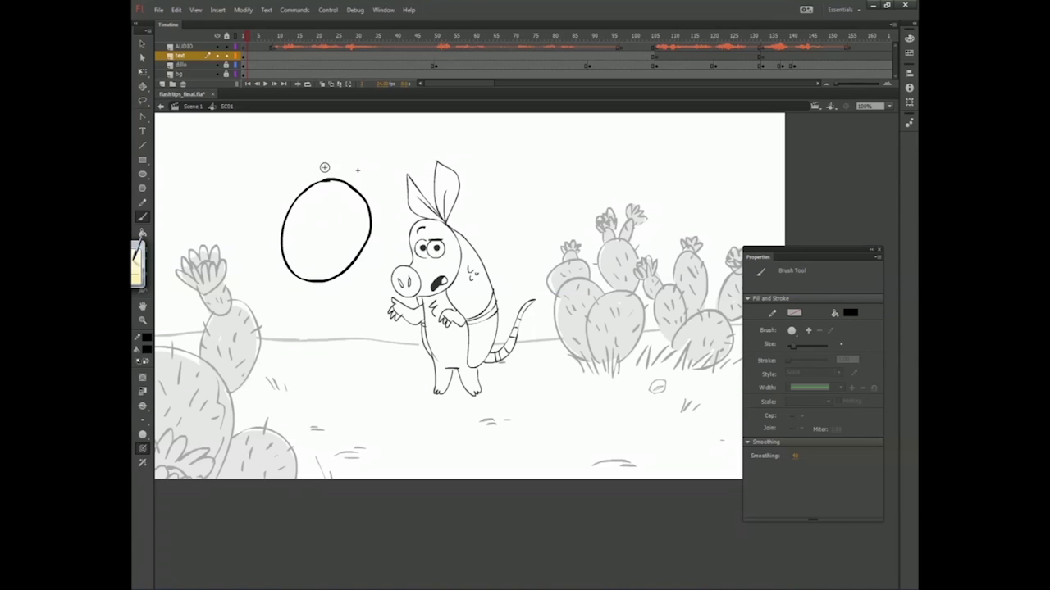
Straighten the painted oval several times into an even, regular shape
key("v")
left_click(354, 269)
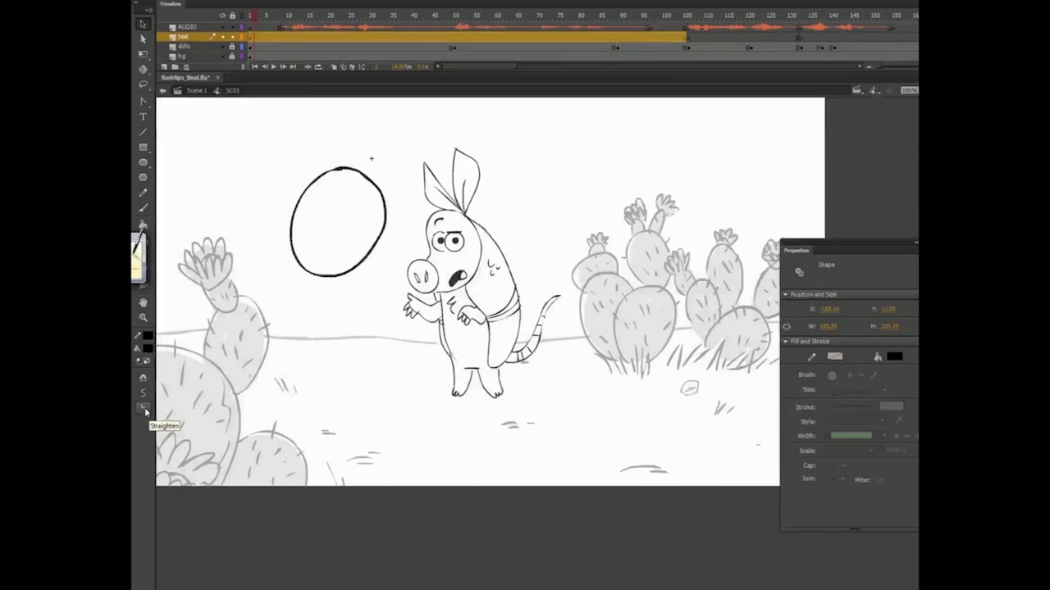
left_click(157, 462)
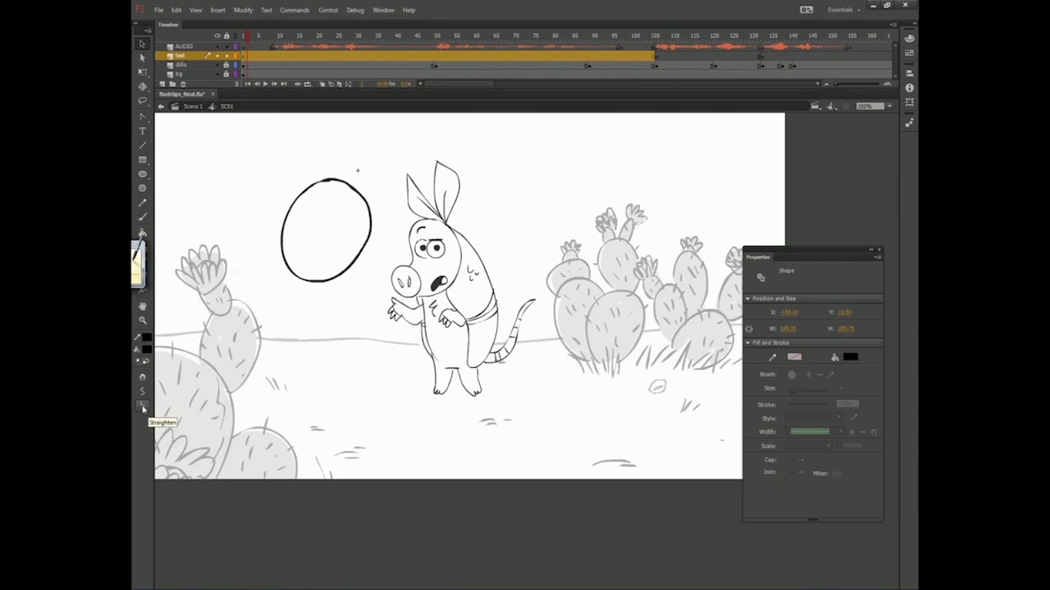
left_click(142, 407)
left_click(144, 407)
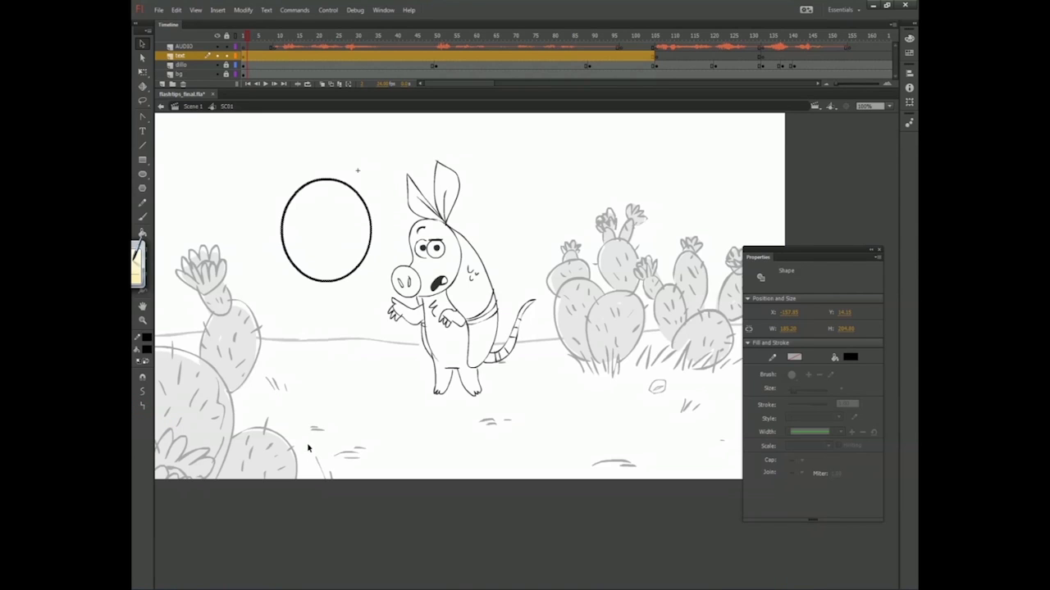
Move the oval up and left and brush a speech-bubble tail at its lower right
left_click_drag(345, 282, 337, 266)
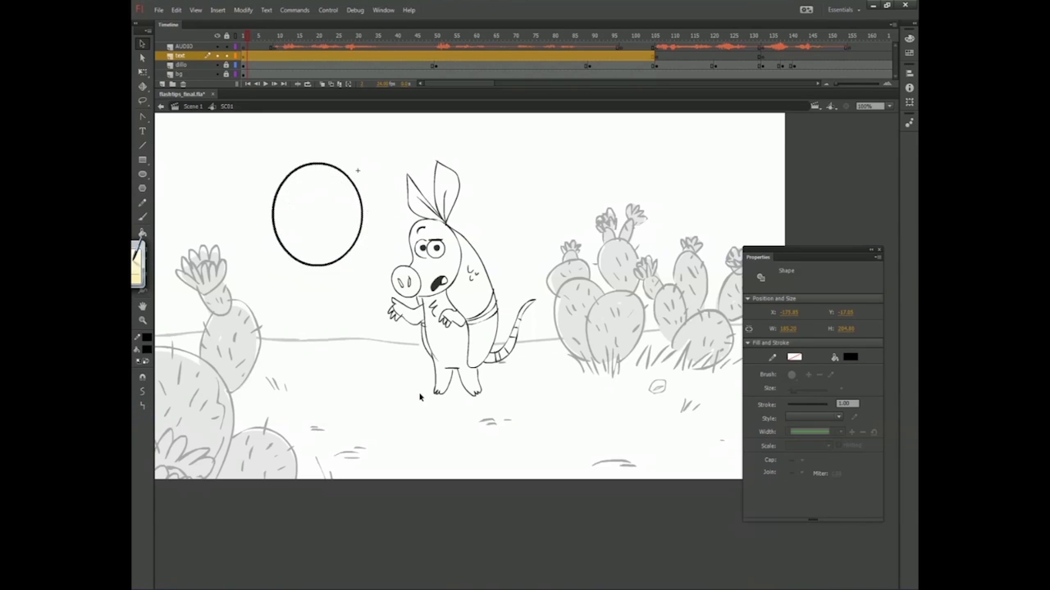
key("b")
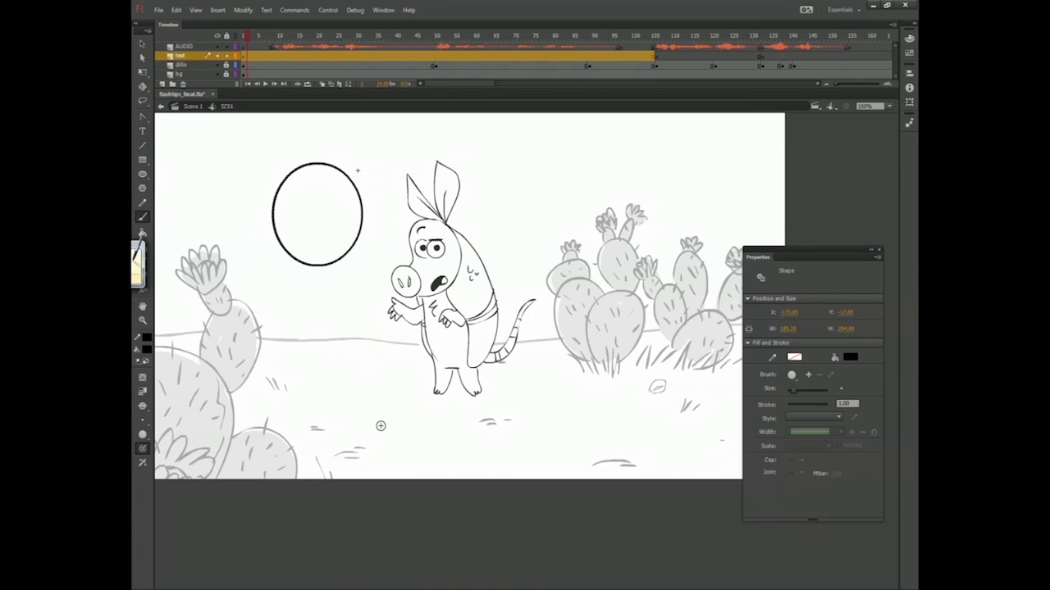
left_click_drag(344, 258, 368, 274)
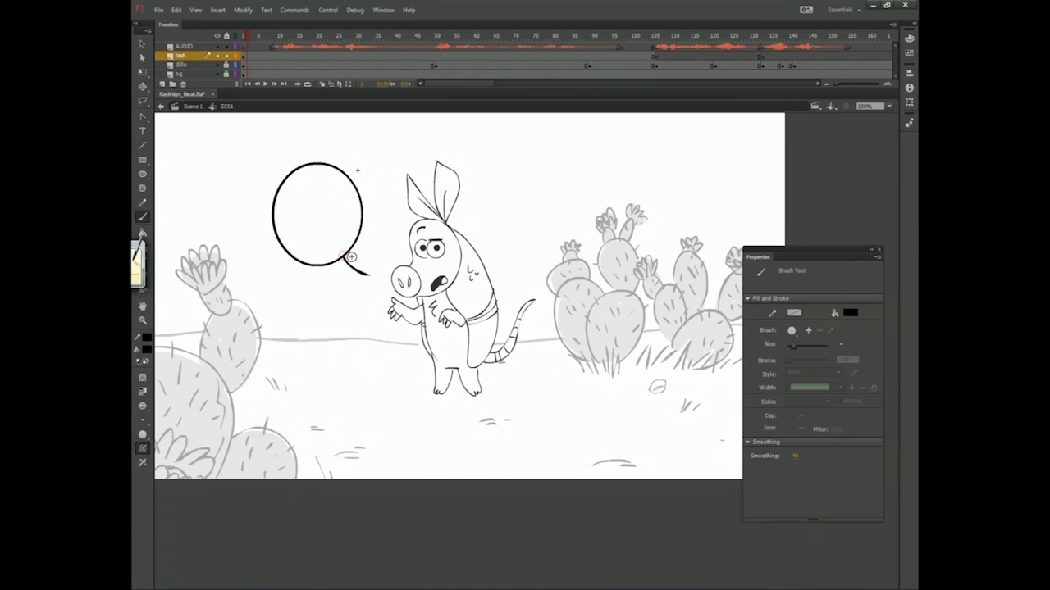
key("v")
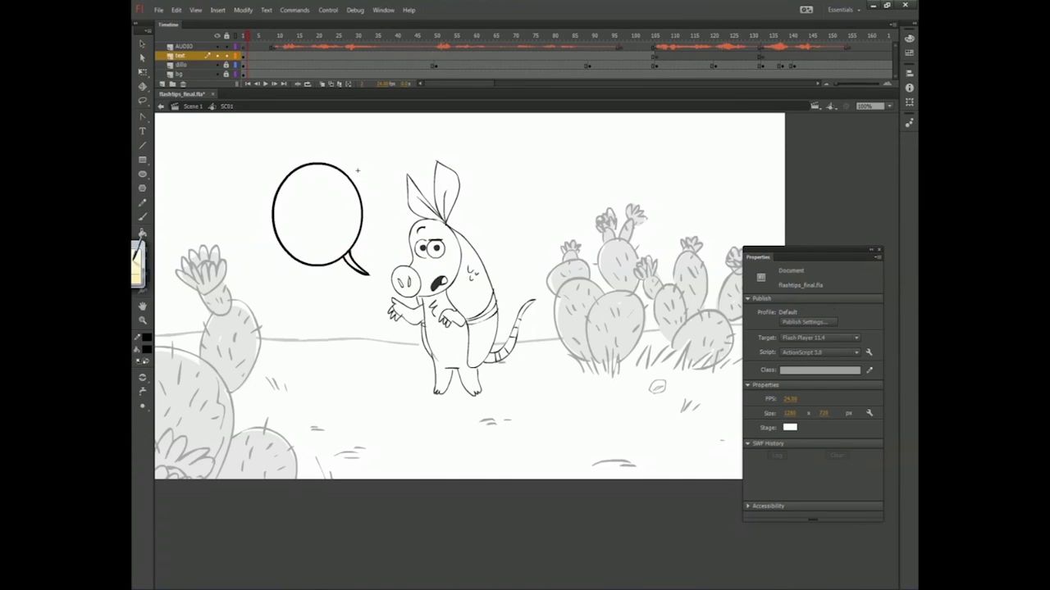
Type 'Oh, an armadillo.', 'That's original', 'for a Texan.' as three bubble lines, then lower the text
key("t")
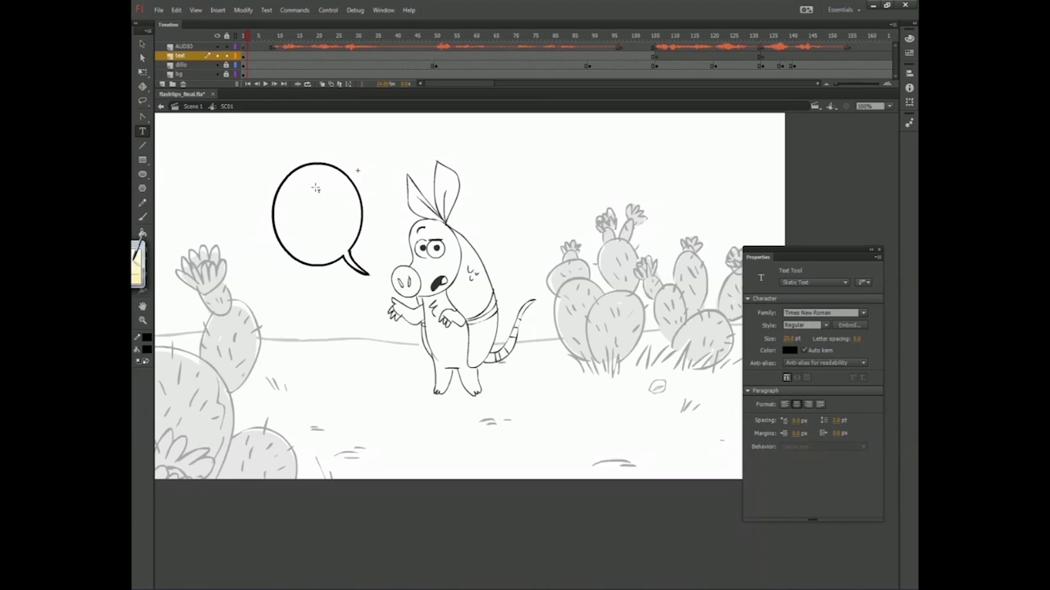
left_click(314, 187)
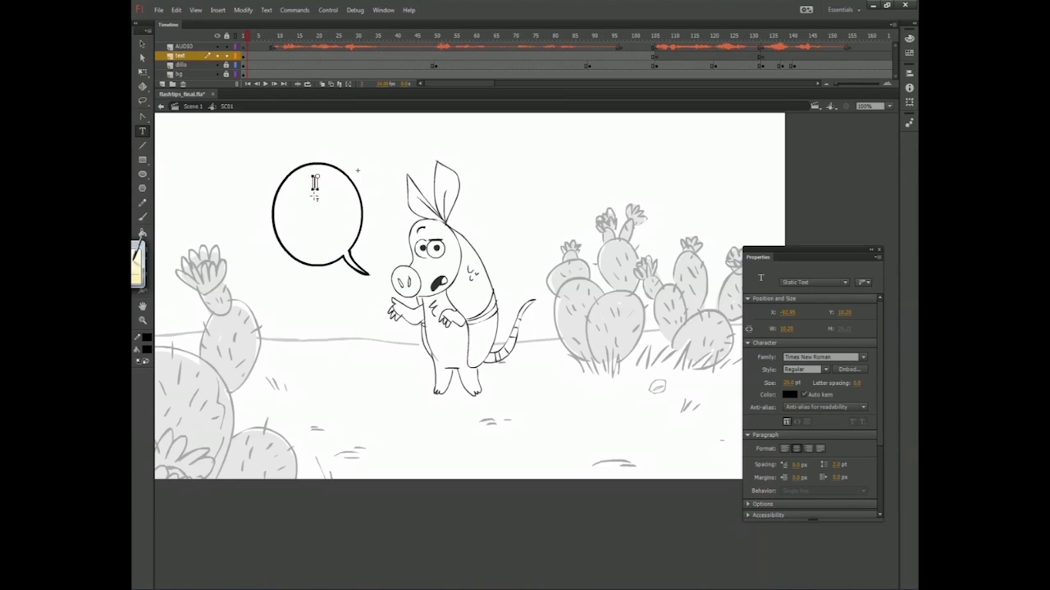
type("Oh, an armadillo")
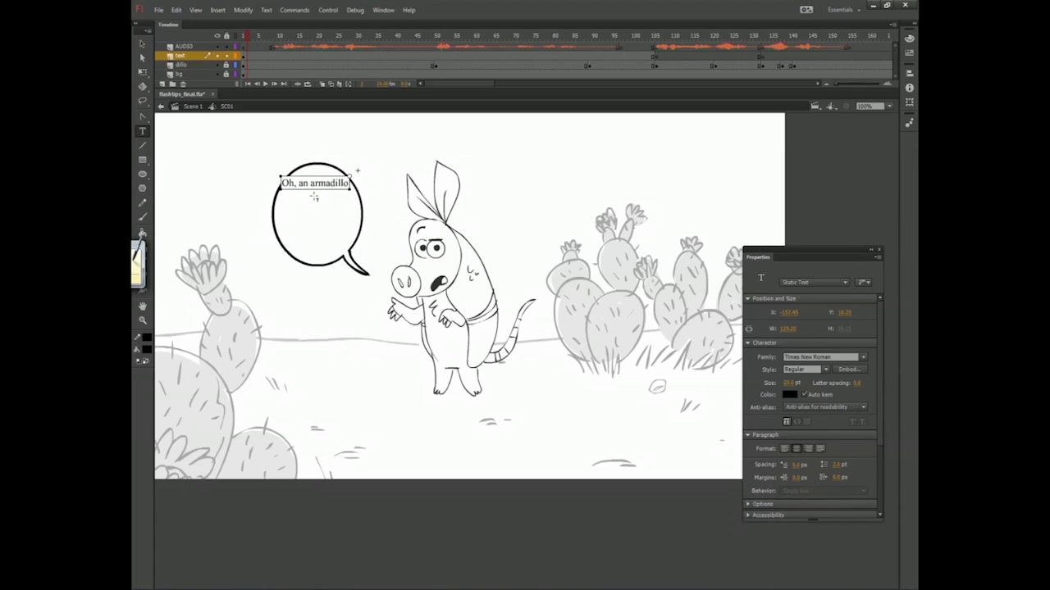
type(".")
key("Return")
type("Tha")
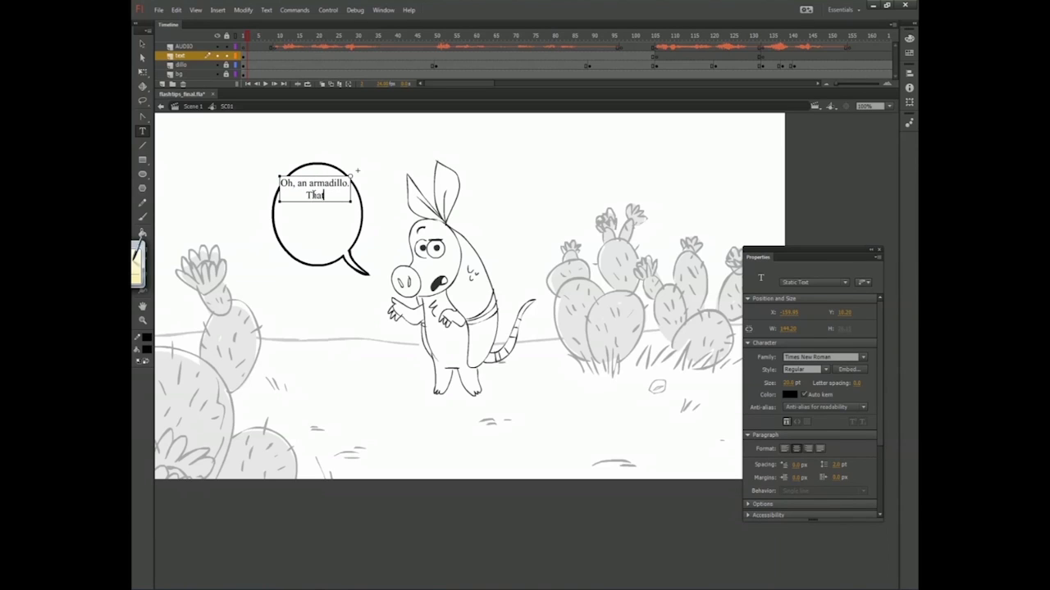
type("t's original")
key("Return")
type("for a Texan.")
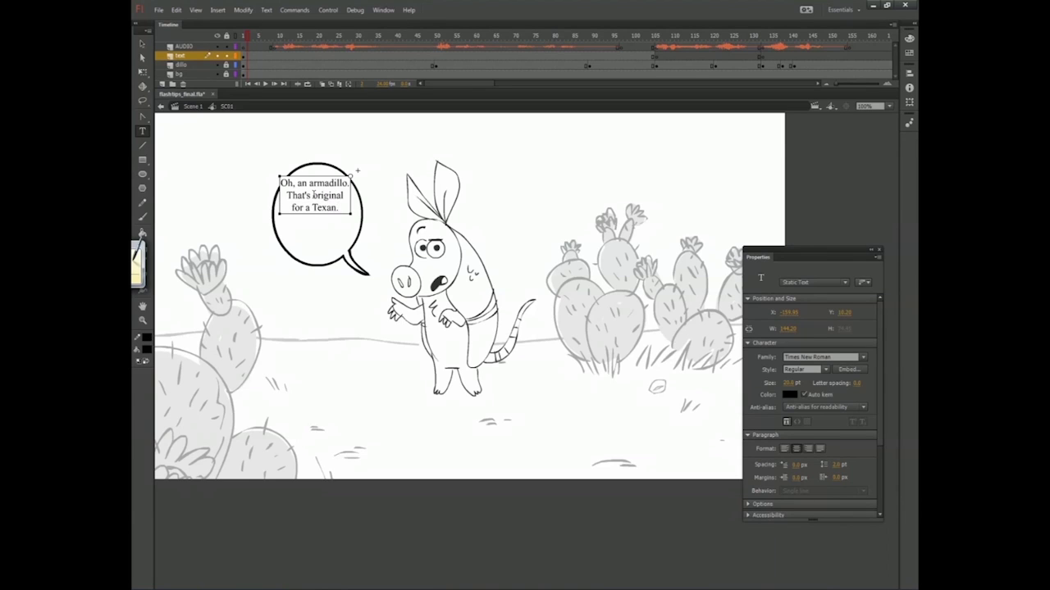
key("Escape")
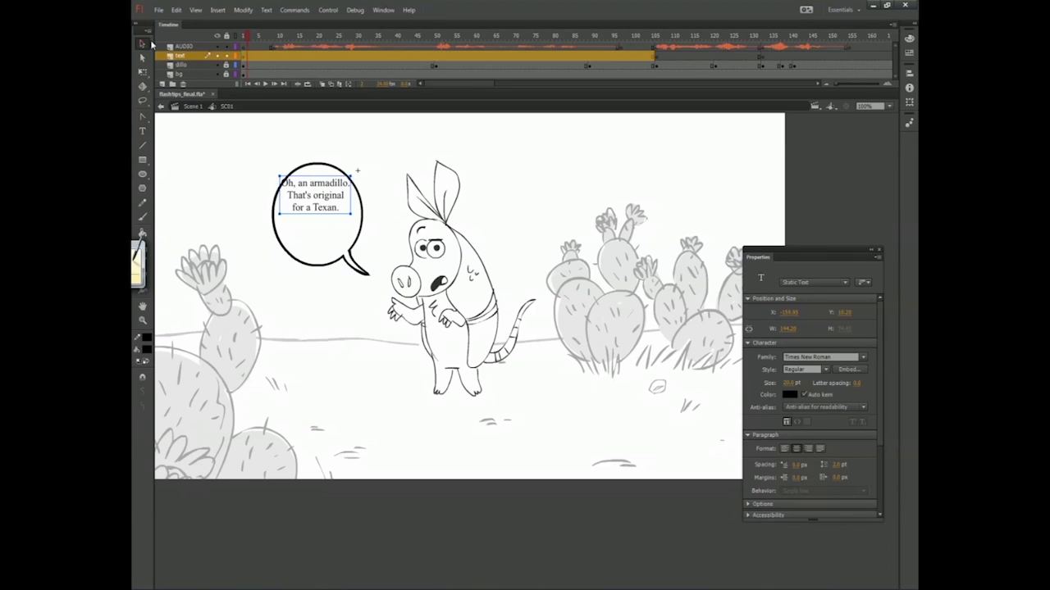
left_click_drag(338, 193, 338, 218)
Play the scene from frame 6 and stop near frame 98 where the armadillo crosses its arms
left_click(263, 56)
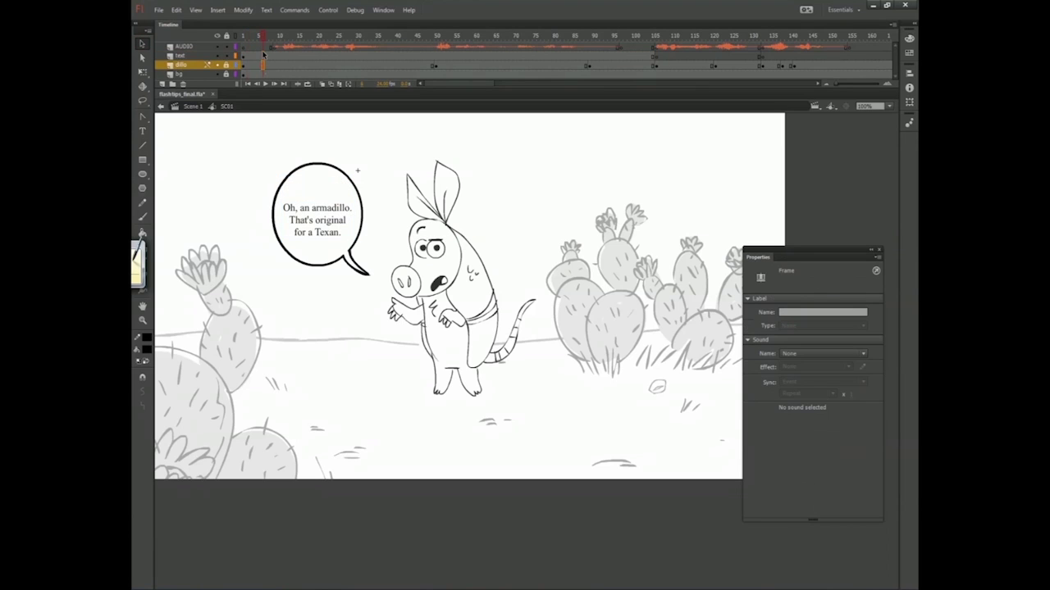
key("Return")
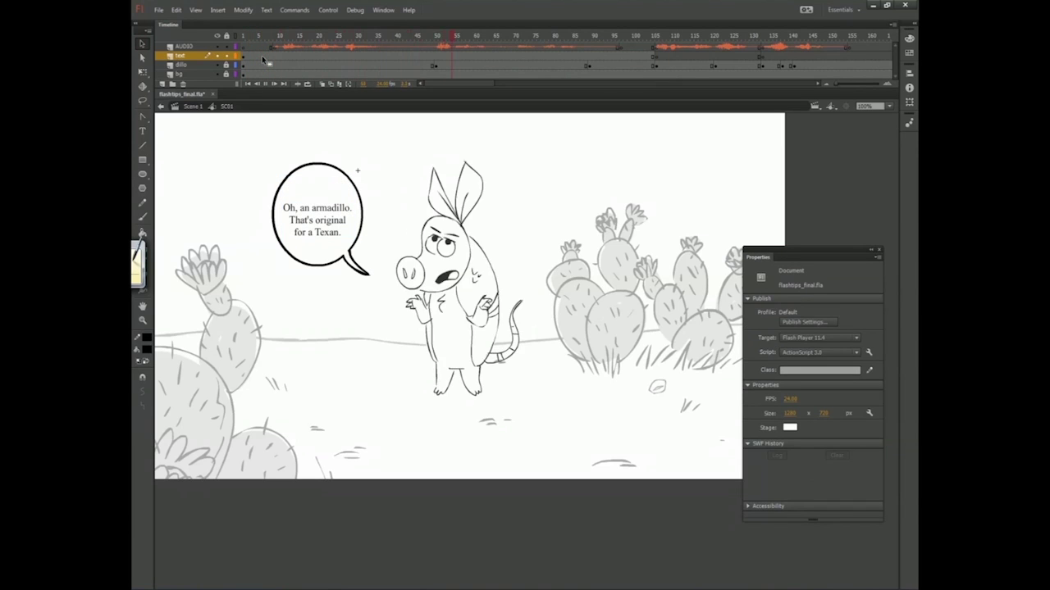
left_click(359, 301)
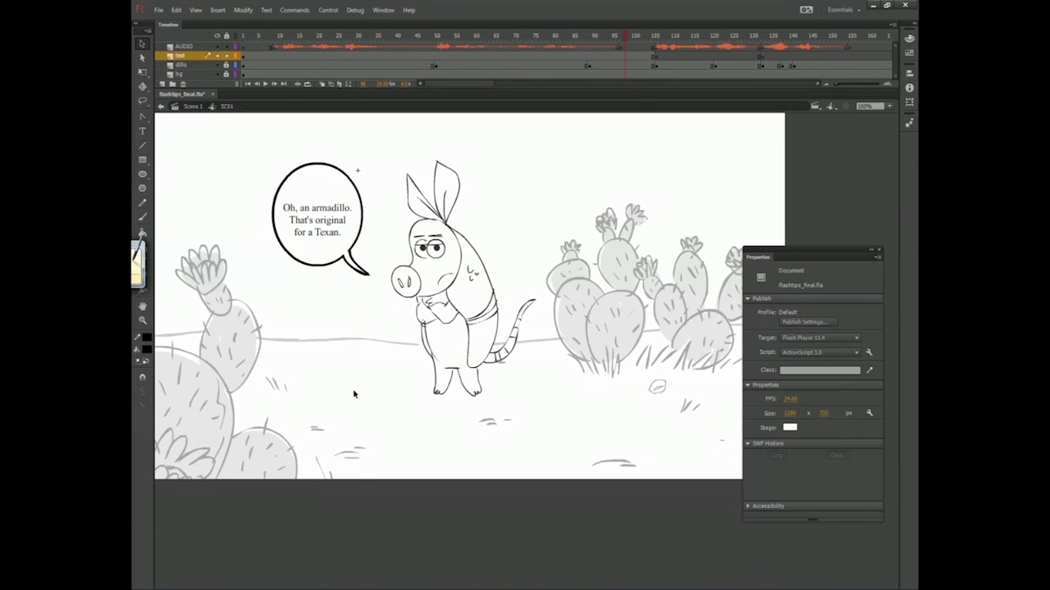
key("b")
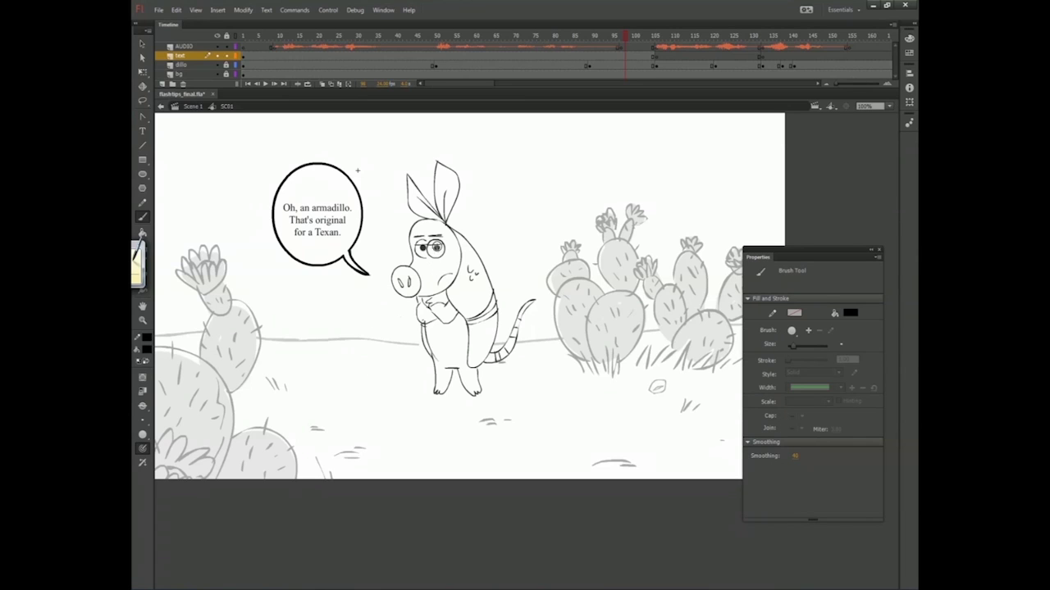
left_click(351, 309)
key("v")
left_click(351, 308)
left_click(143, 406)
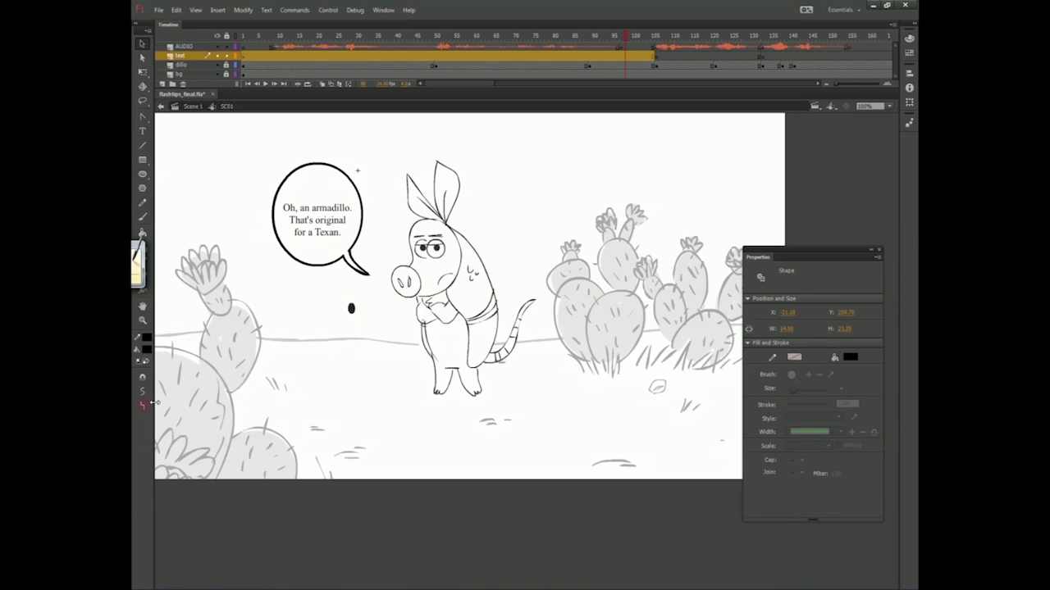
key("Delete")
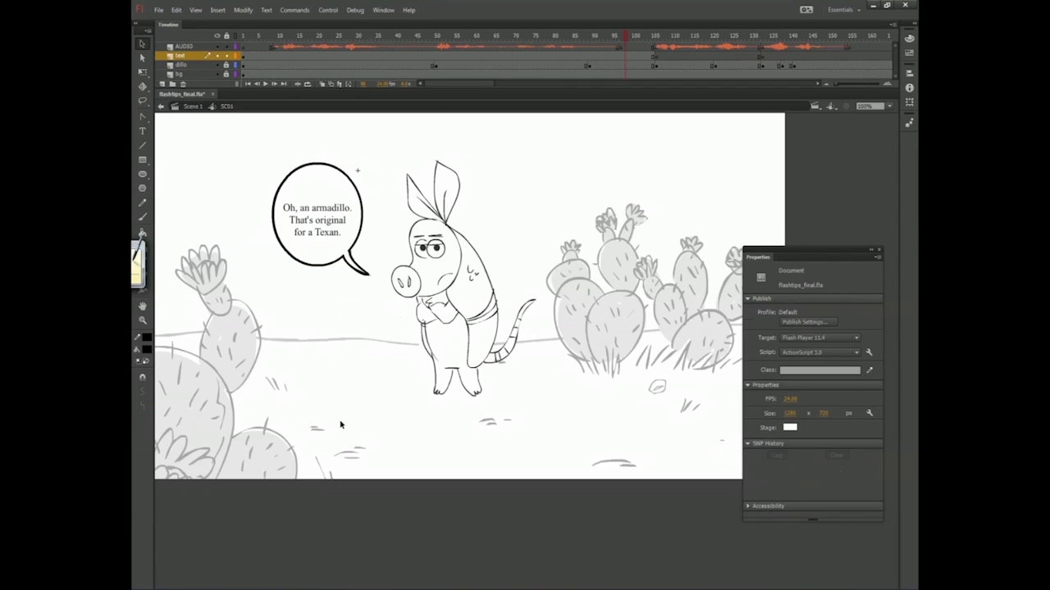
key("y")
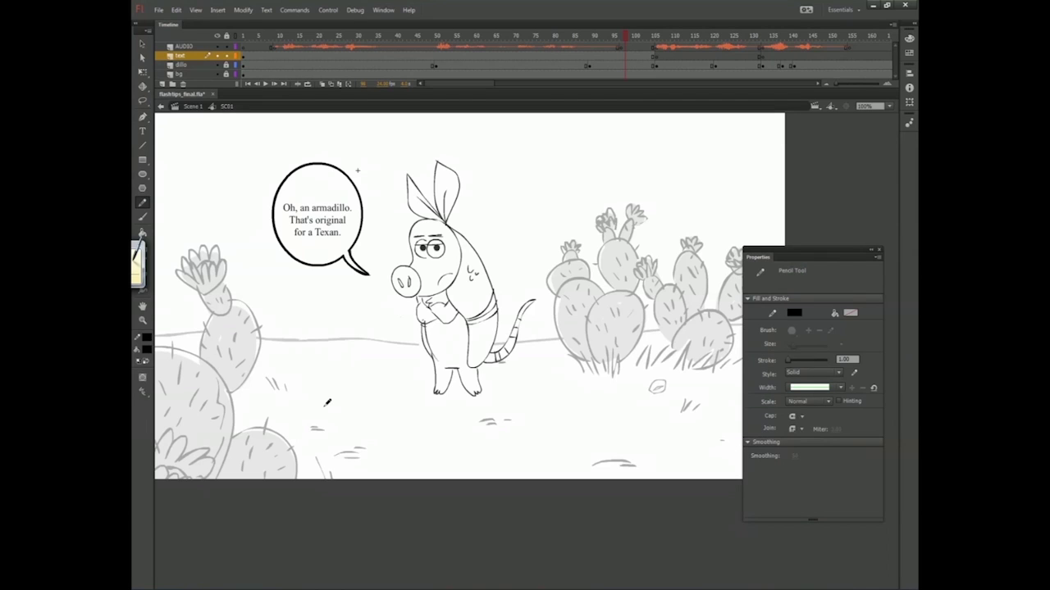
Sketch a line box on the ground left of the armadillo and test straightening it, then undo
key("n")
mouse_move(296, 318)
left_mouse_down()
mouse_move(348, 307)
mouse_move(355, 363)
mouse_move(305, 354)
mouse_move(304, 369)
mouse_move(355, 362)
left_mouse_up()
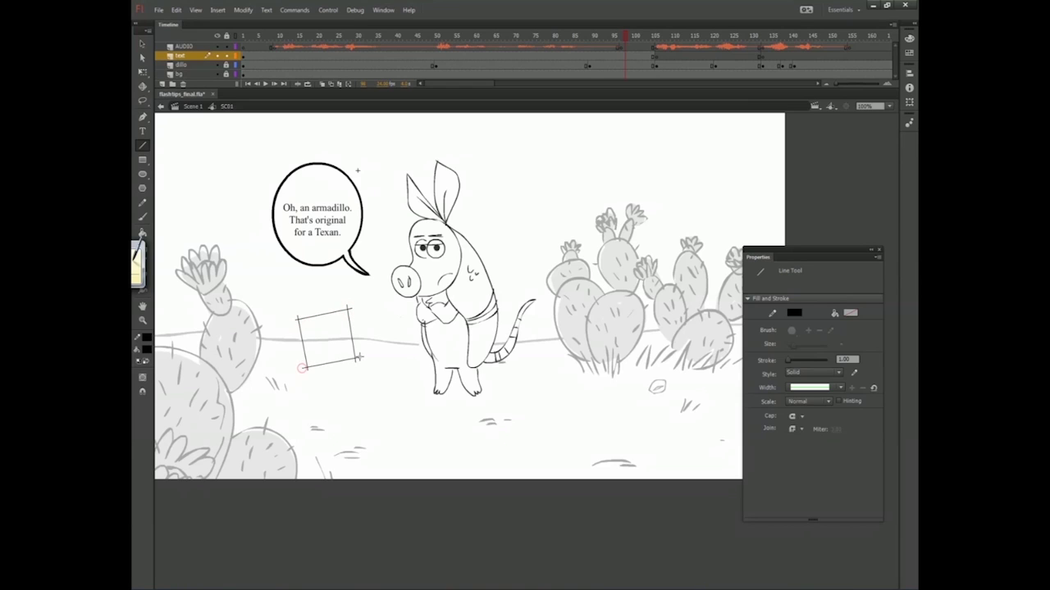
key("v")
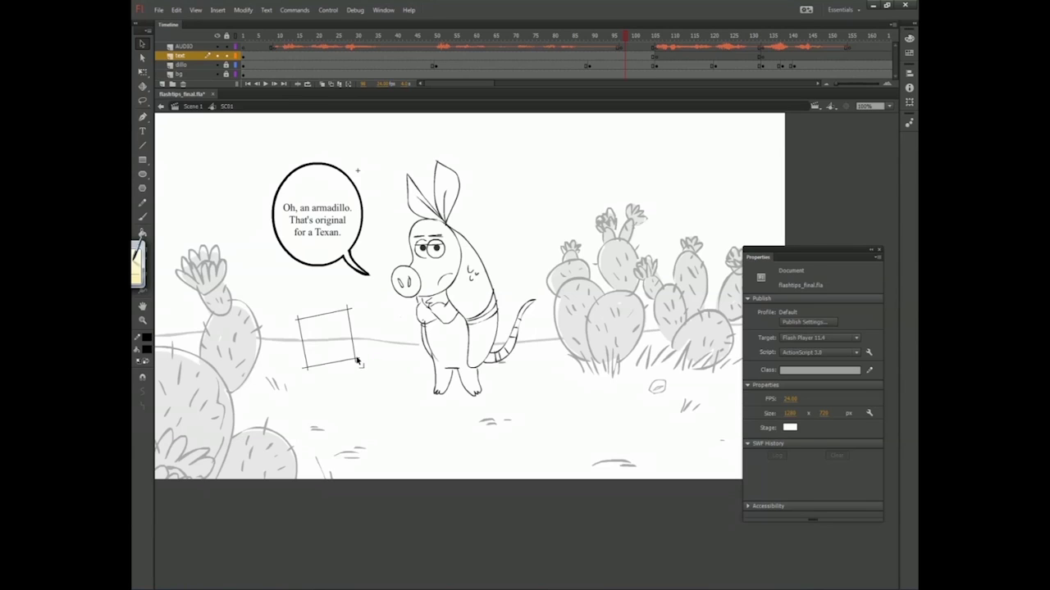
double_click(357, 359)
left_click(144, 407)
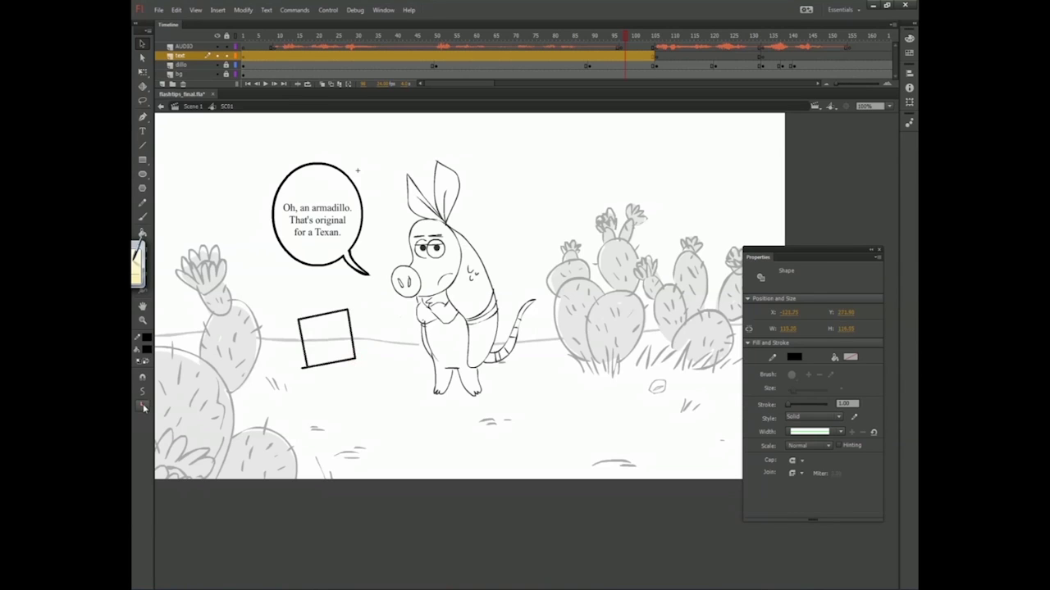
left_click(144, 407)
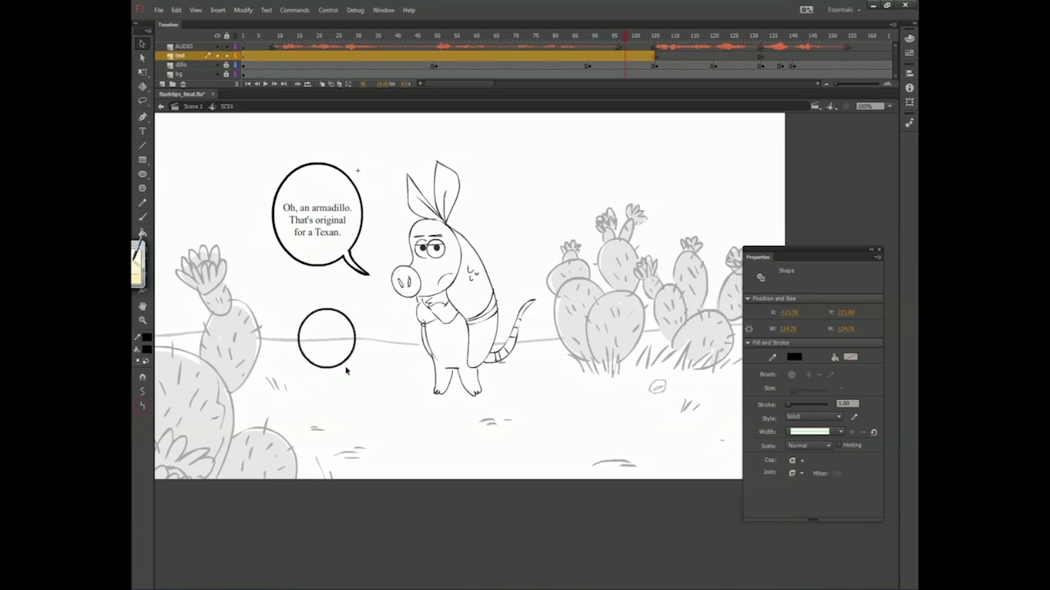
key("ctrl+z")
Reselect the box's edge, nudge a corner, and delete the box from the stage
left_click(316, 379)
left_click(304, 366)
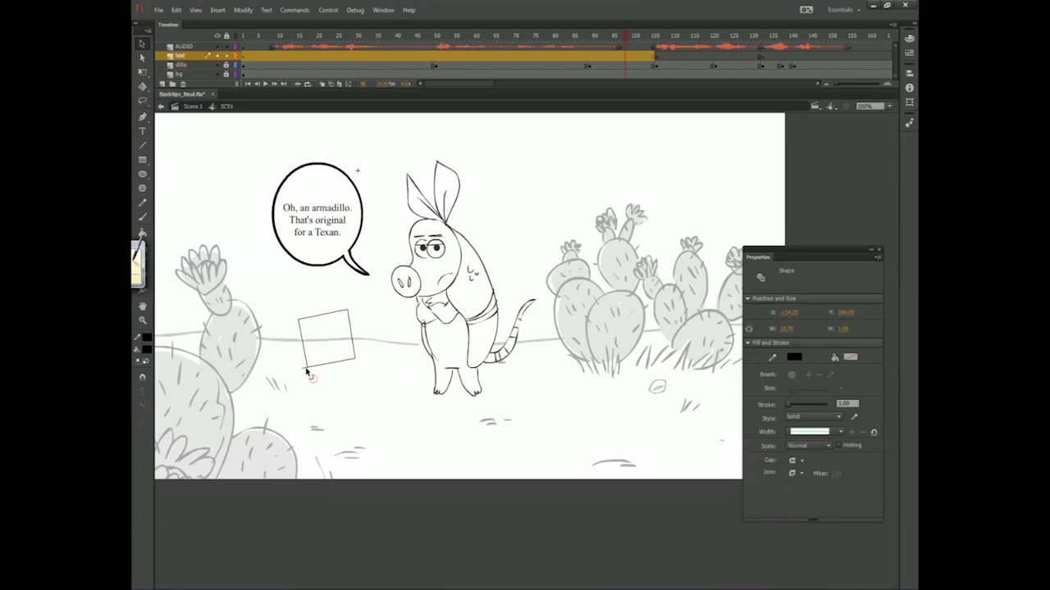
left_click(309, 378)
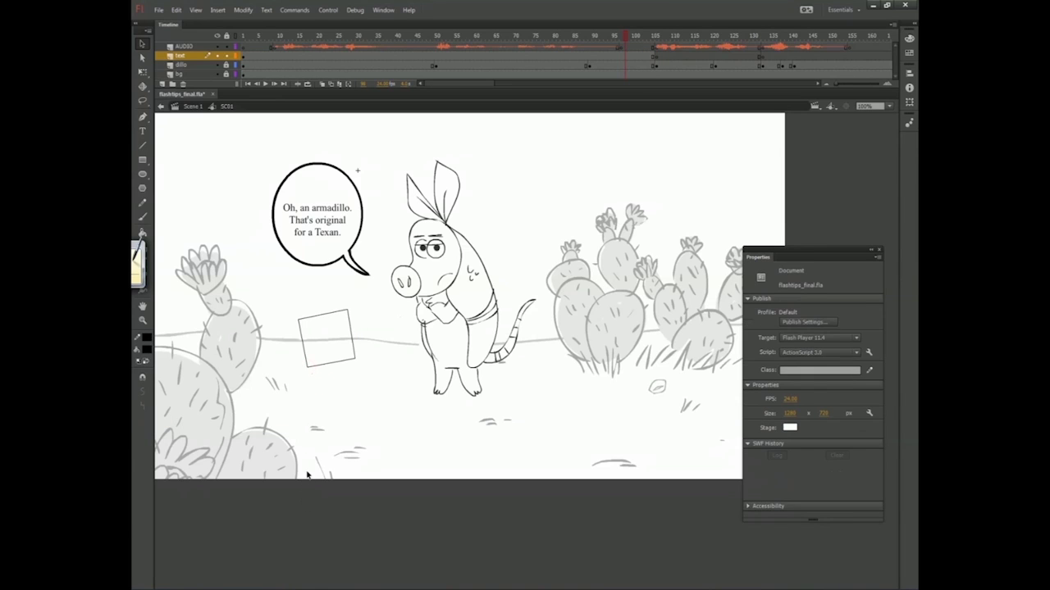
left_click(353, 361)
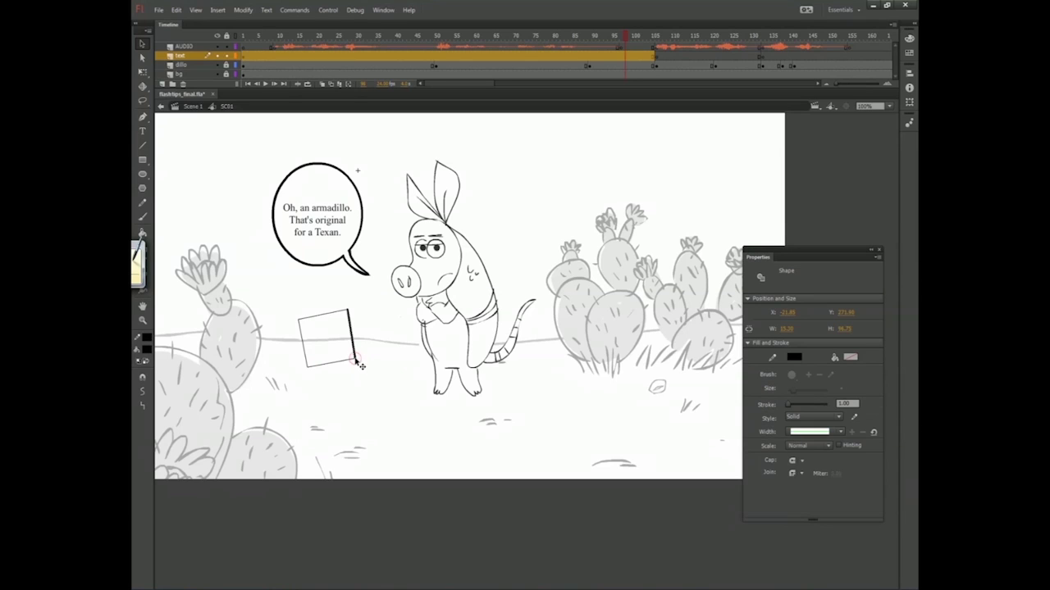
left_click_drag(354, 360, 356, 363)
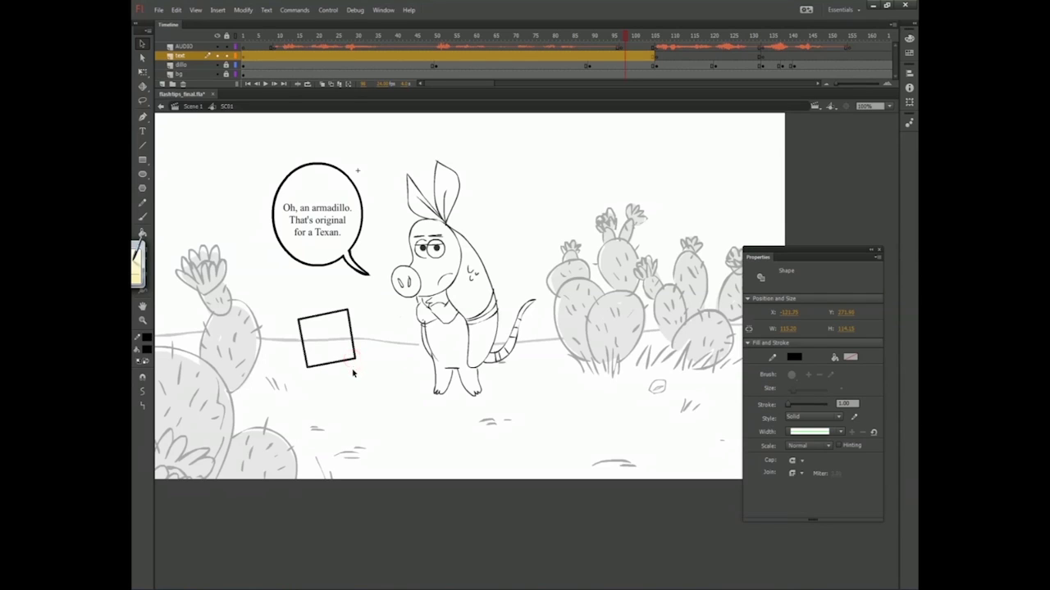
key("Delete")
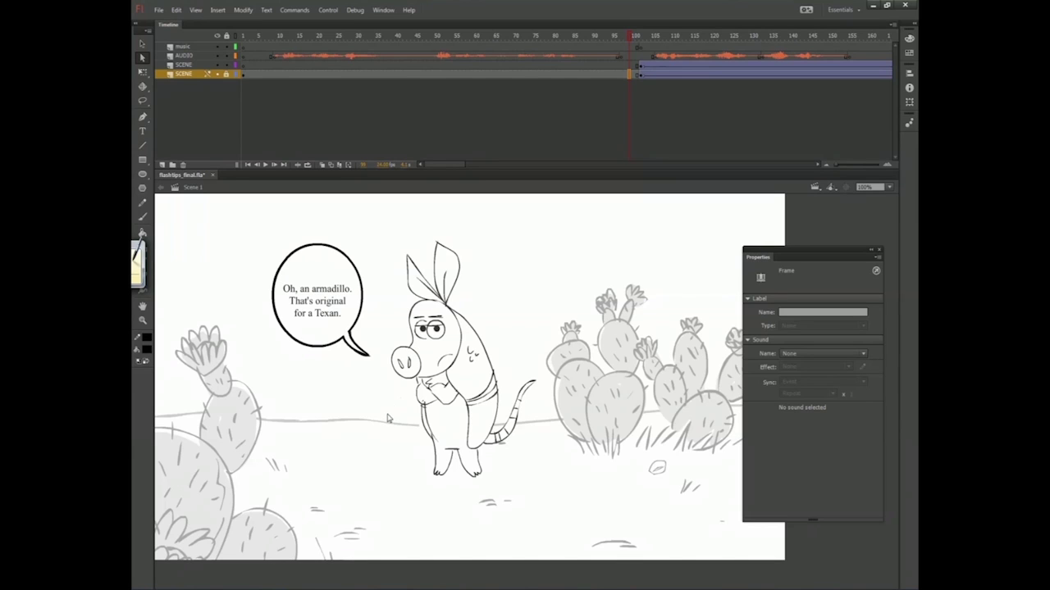
Resize the Scene 1 Timeline panel shorter, taller, then short again so the whole stage fits
mouse_move(460, 163)
left_mouse_down()
mouse_move(556, 169)
mouse_move(460, 162)
left_mouse_up()
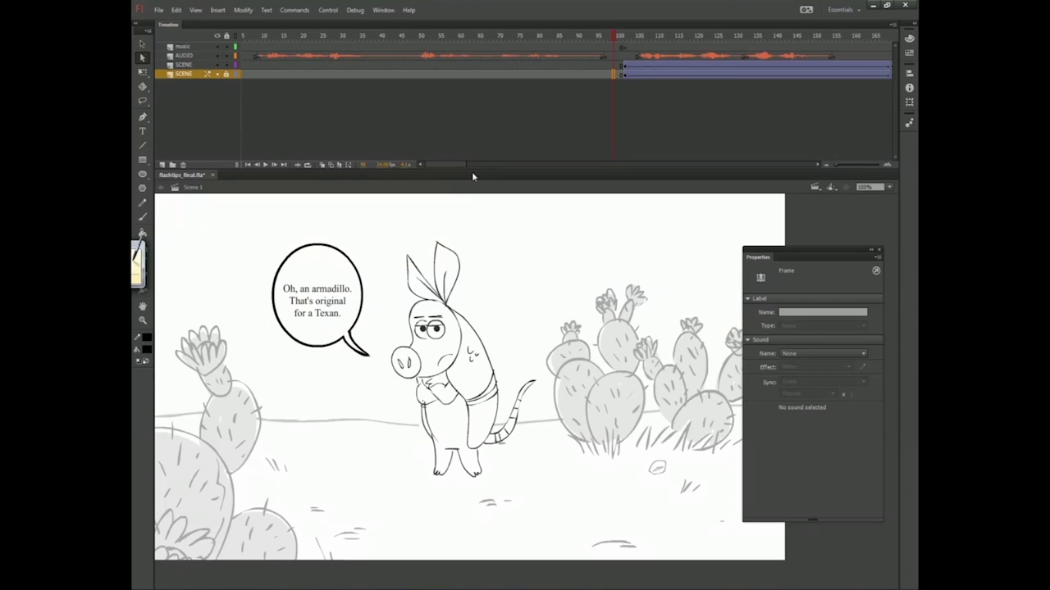
left_click_drag(473, 172, 473, 103)
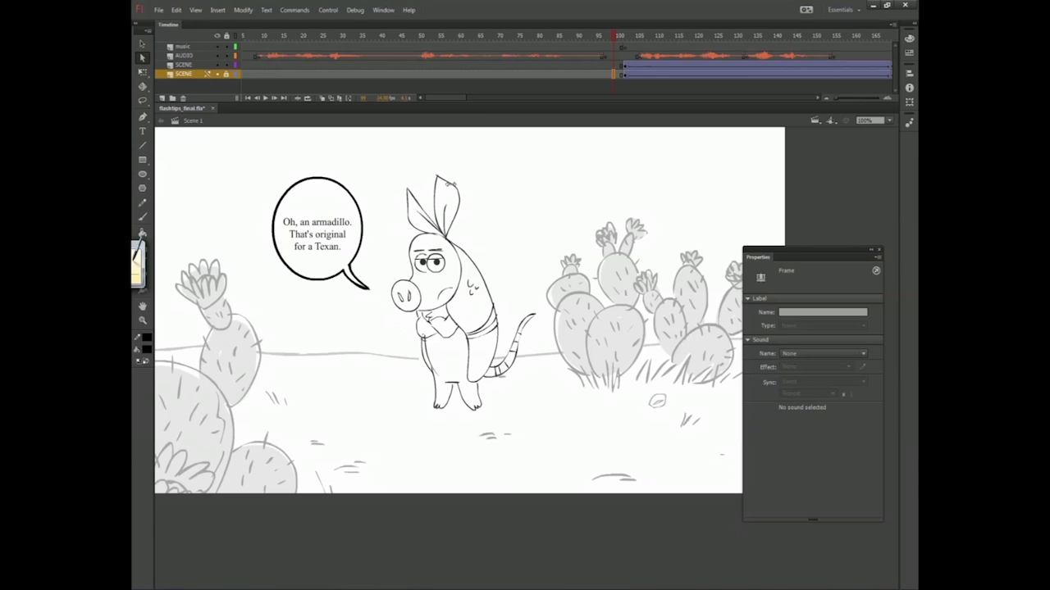
left_click_drag(479, 102, 484, 450)
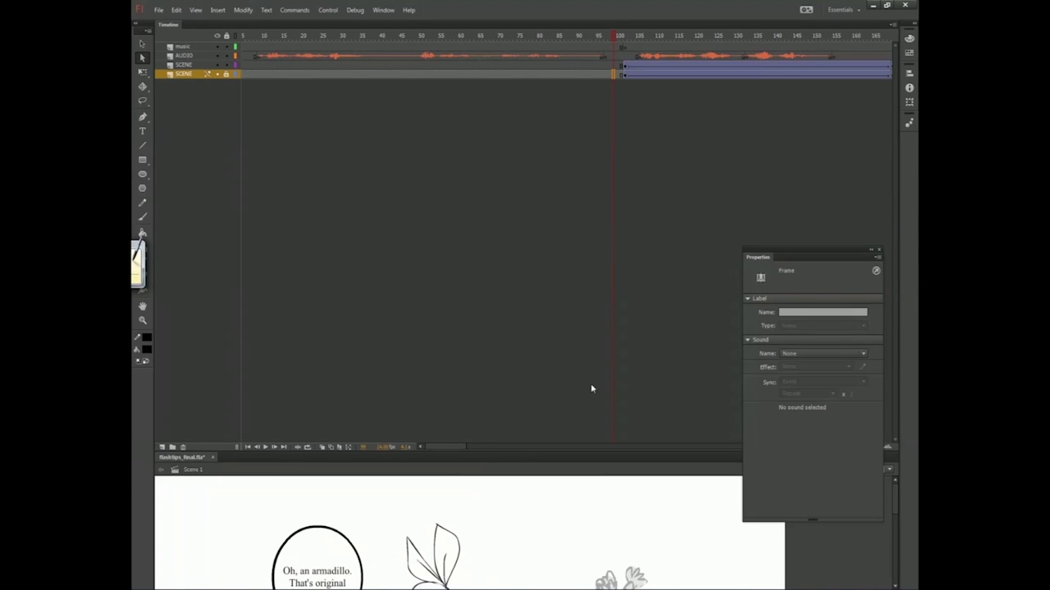
left_click_drag(531, 451, 496, 110)
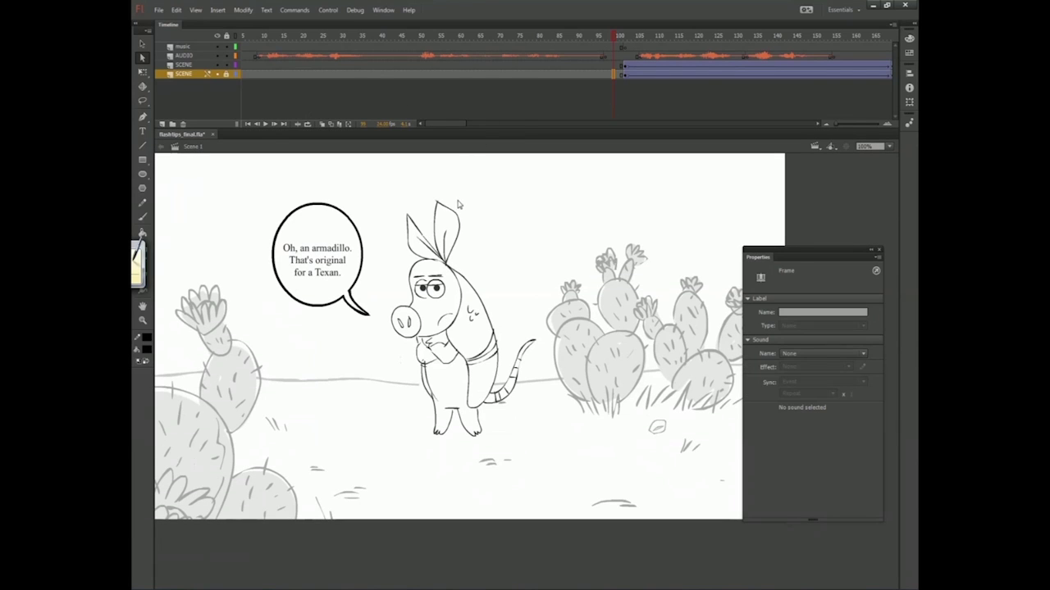
left_click_drag(457, 121, 484, 88)
mouse_move(462, 123)
left_mouse_down()
mouse_move(518, 120)
mouse_move(454, 121)
left_mouse_up()
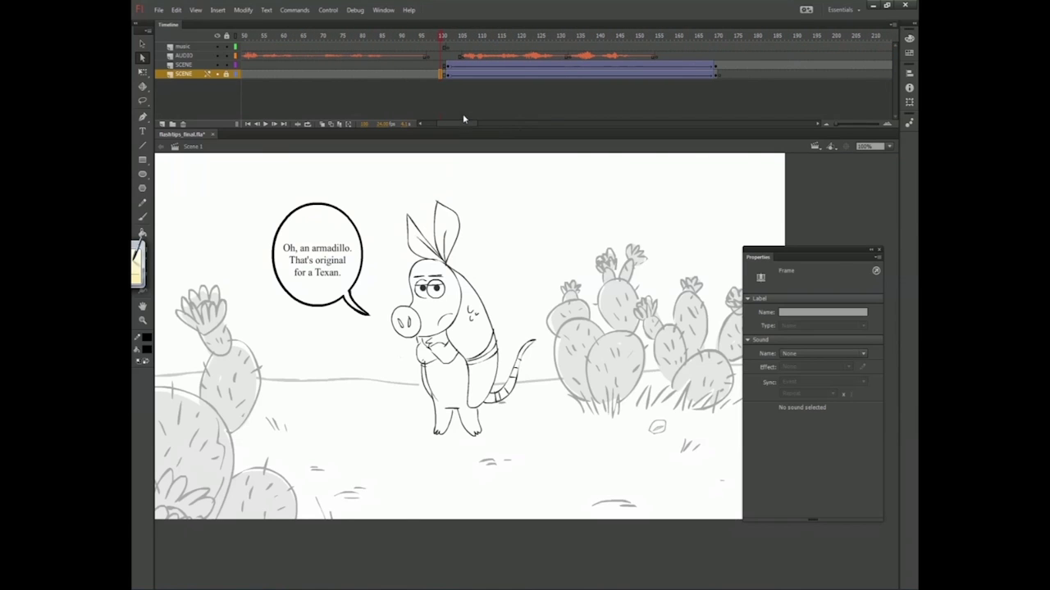
Play ahead to the angry close-up and select its scene instance on the upper SCENE layer
key("Return")
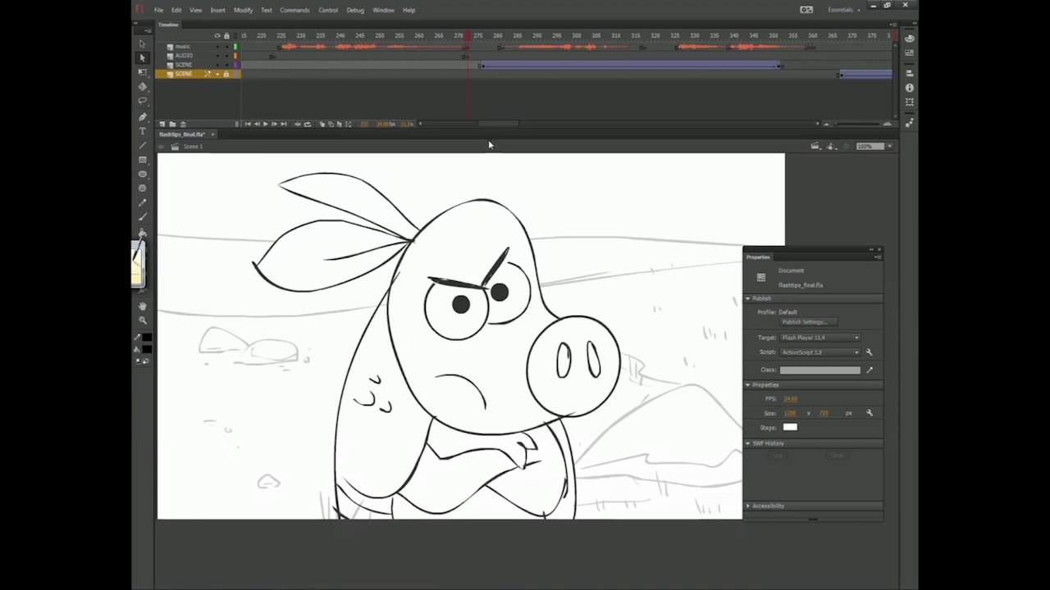
left_click_drag(508, 123, 501, 122)
left_click(582, 64)
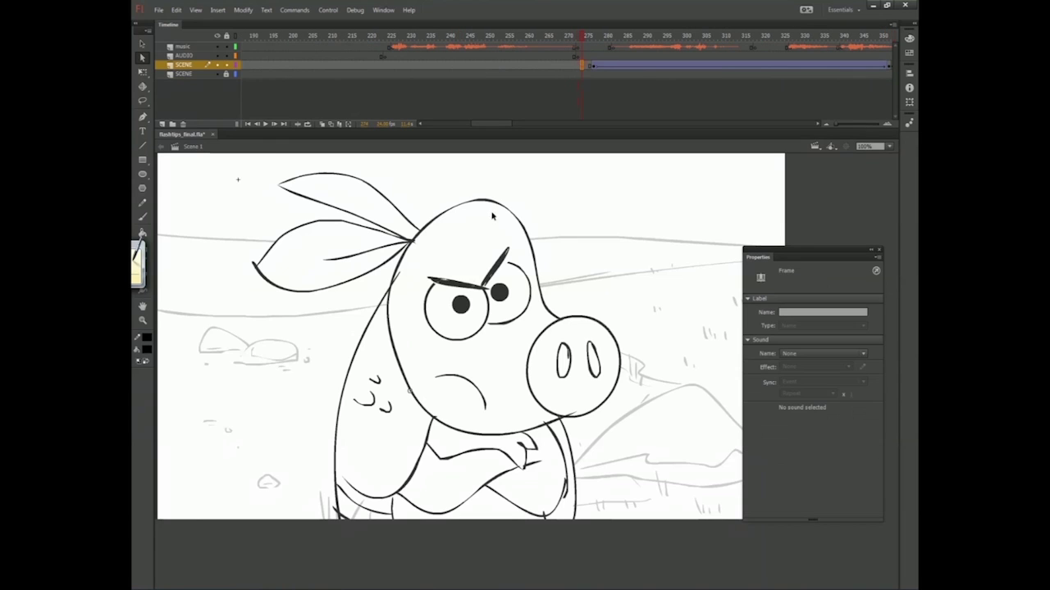
left_click(503, 297)
Open the SC02 scene symbol to inspect it, then return to Scene 1
key("v")
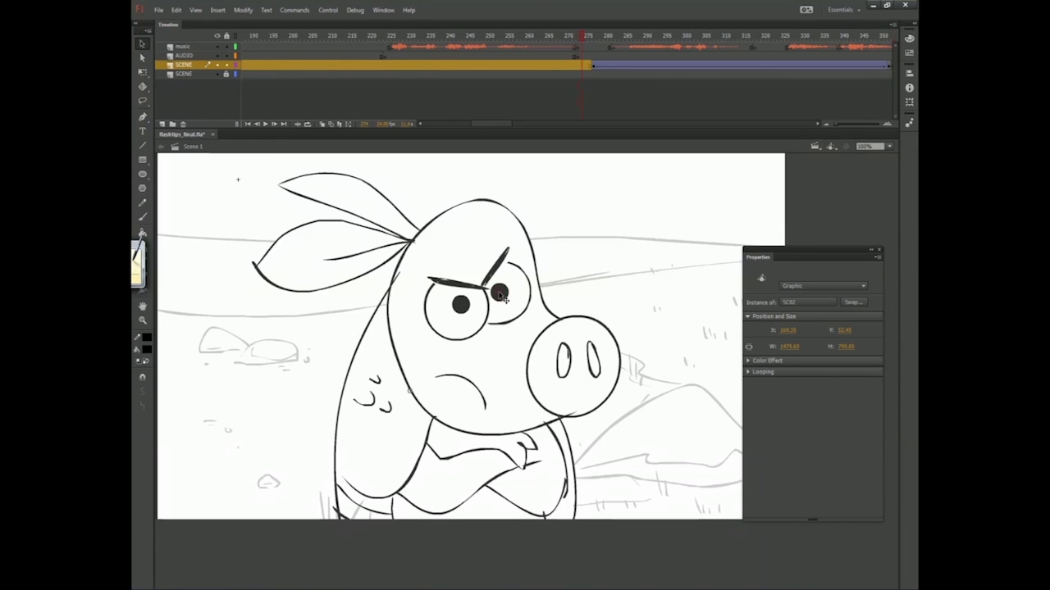
double_click(502, 295)
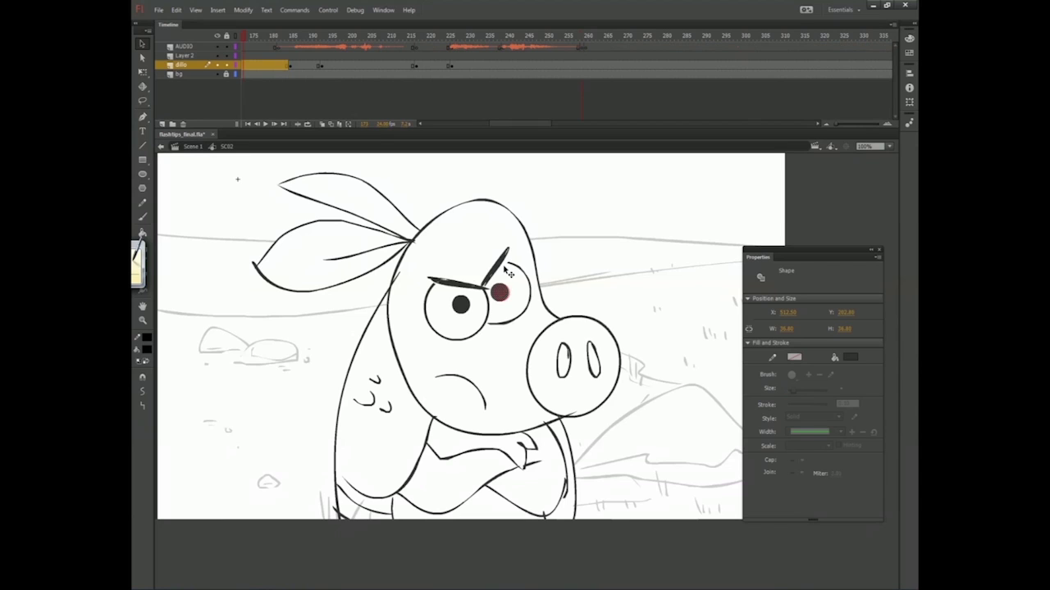
left_click(505, 268)
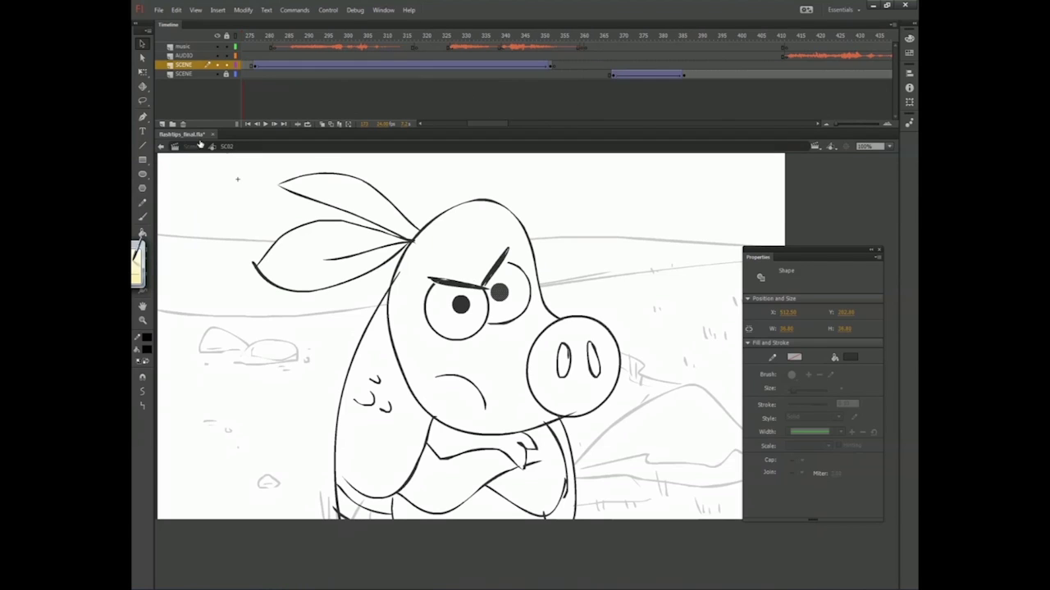
left_click(199, 145)
mouse_move(522, 120)
left_mouse_down()
mouse_move(477, 127)
mouse_move(509, 121)
left_mouse_up()
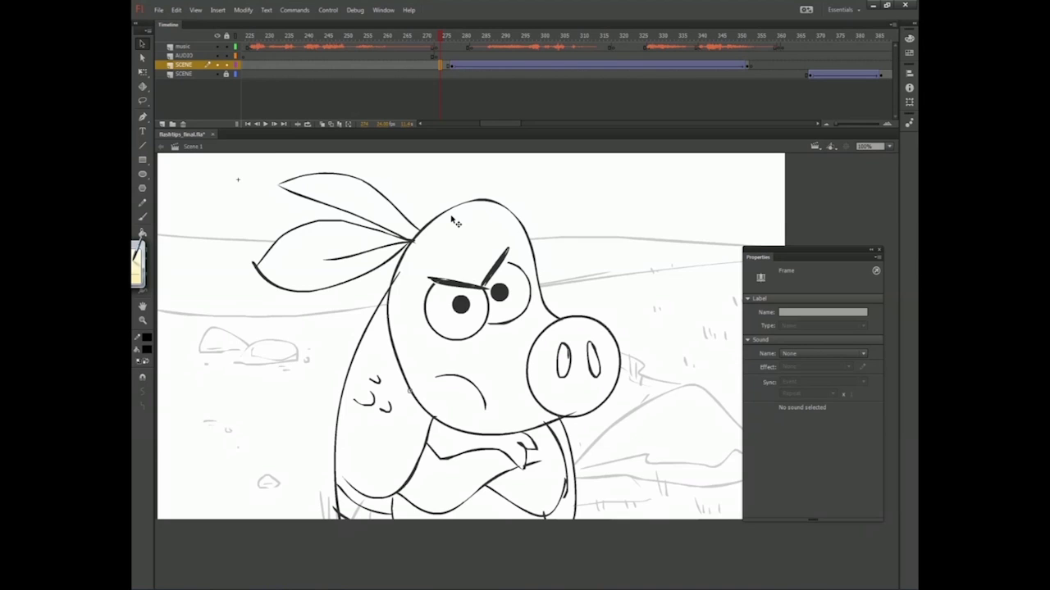
Play the animatic, pausing at the armadillo's reaction, on toward the coloured shot near frame 615
key("Return")
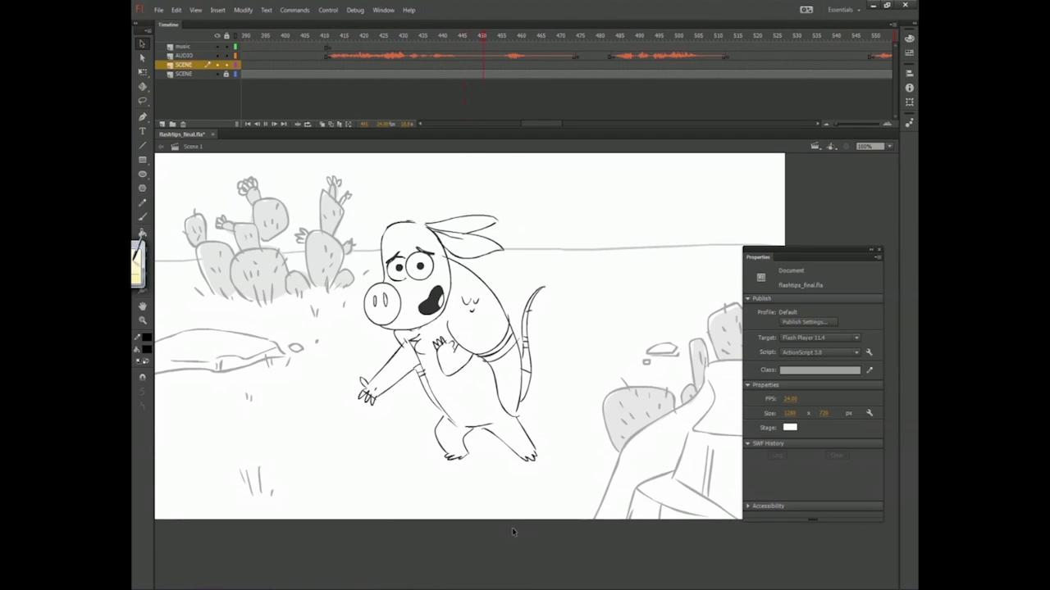
key("Return")
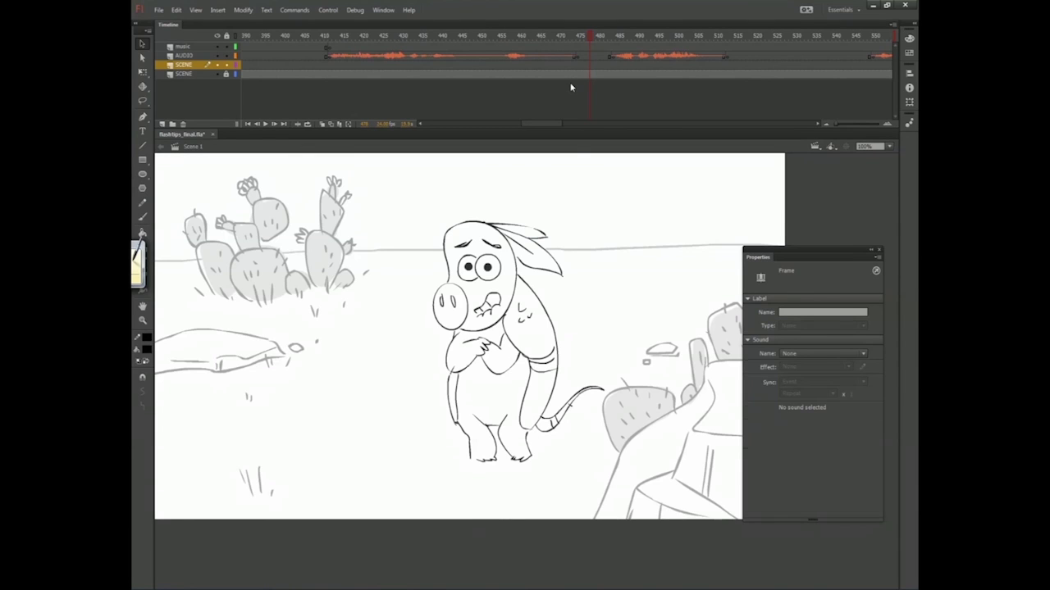
key("Return")
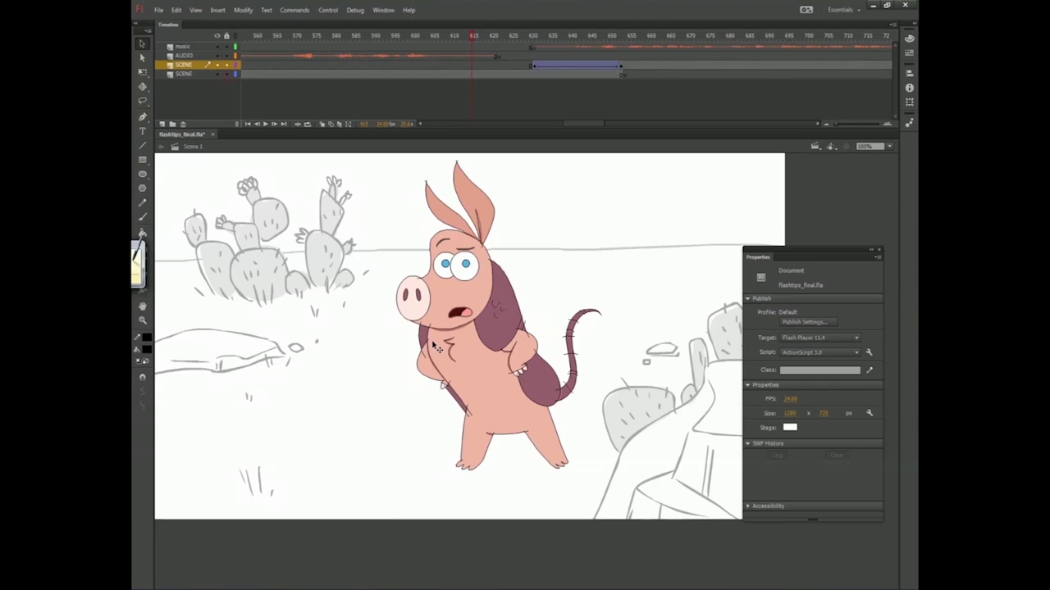
Open the SC03 scene symbol and select the armadillo on frame 250 of the dillo layer
left_click(480, 296)
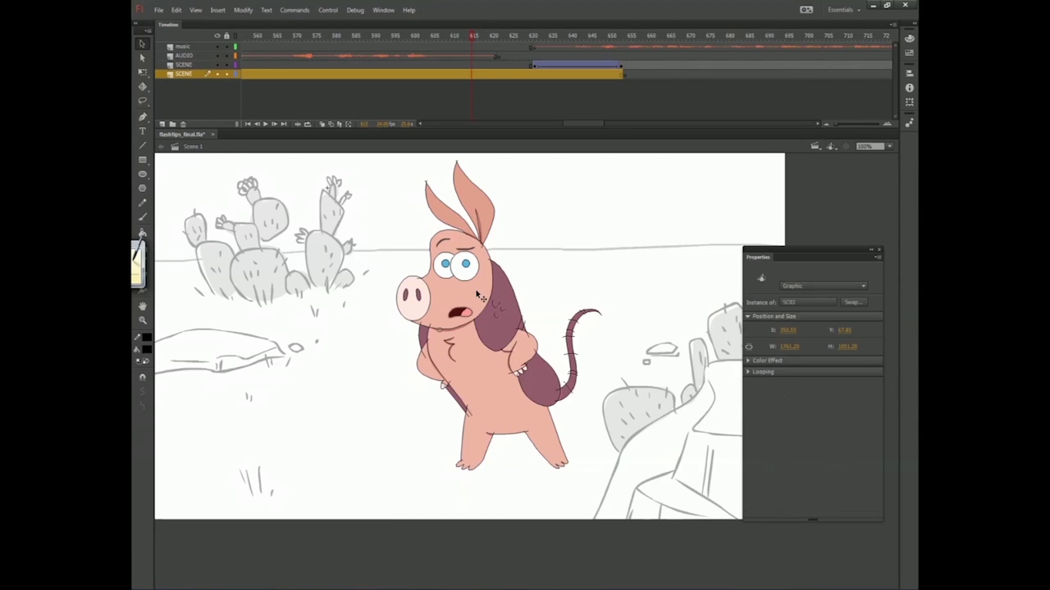
double_click(478, 297)
left_click_drag(551, 129, 514, 127)
left_click(662, 65)
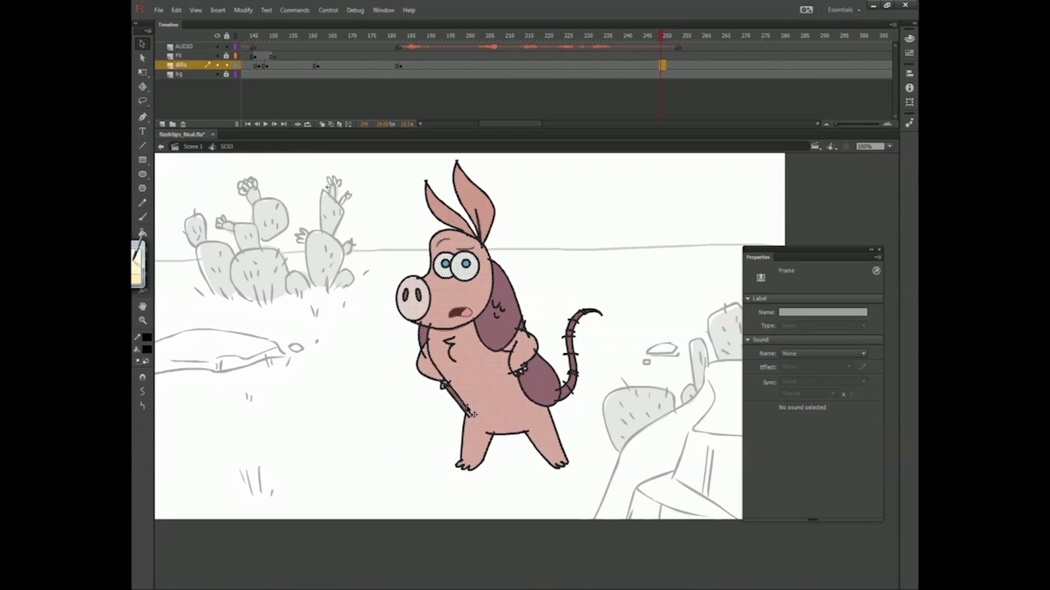
left_click(531, 291)
double_click(523, 320)
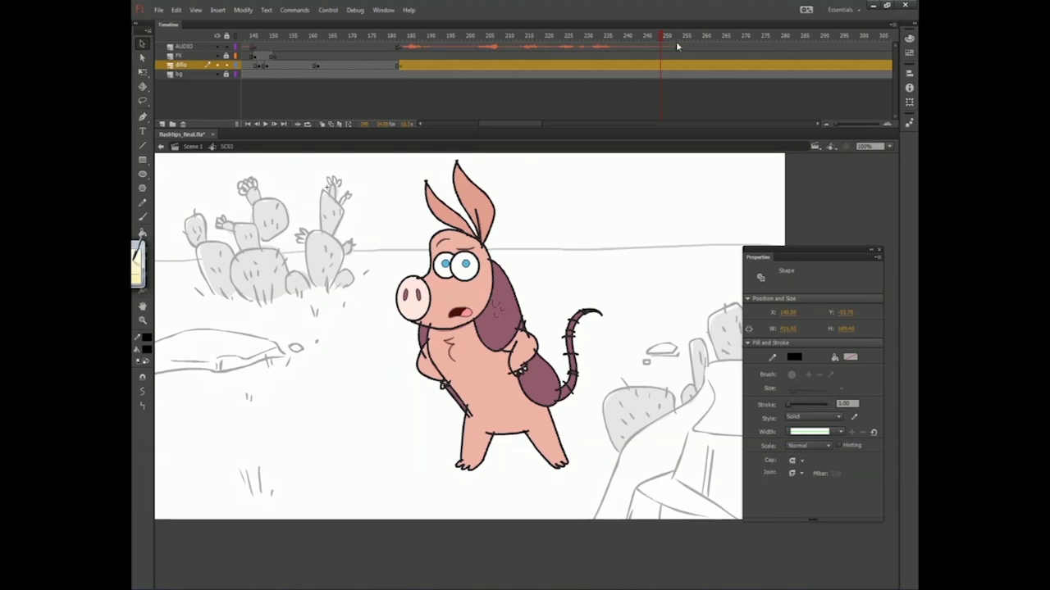
Set the armadillo artwork's stroke colour to None, then return to Scene 1
left_click(661, 66)
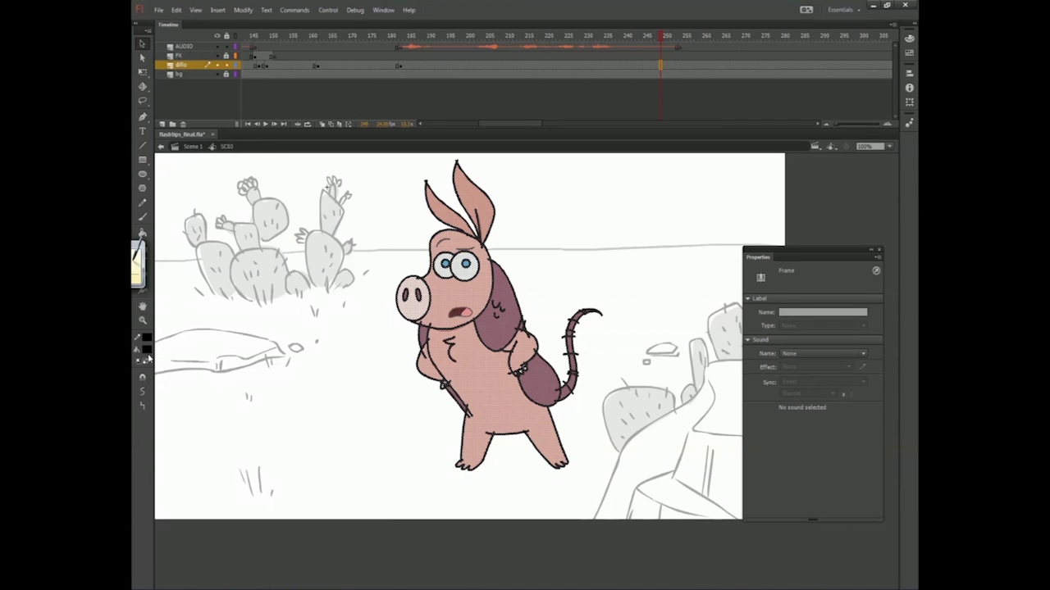
left_click(147, 338)
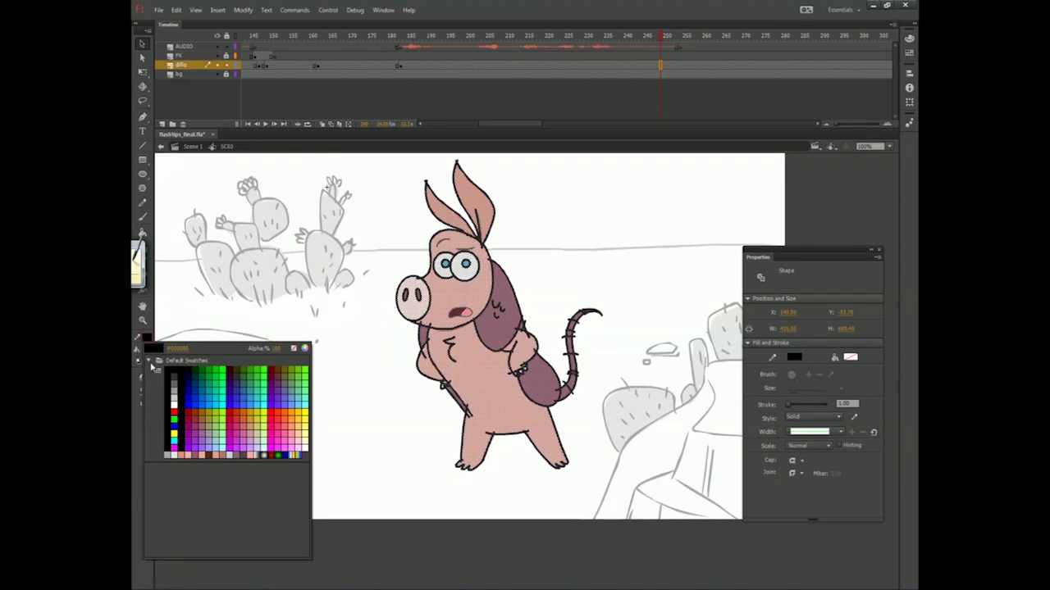
left_click(296, 352)
left_click(436, 451)
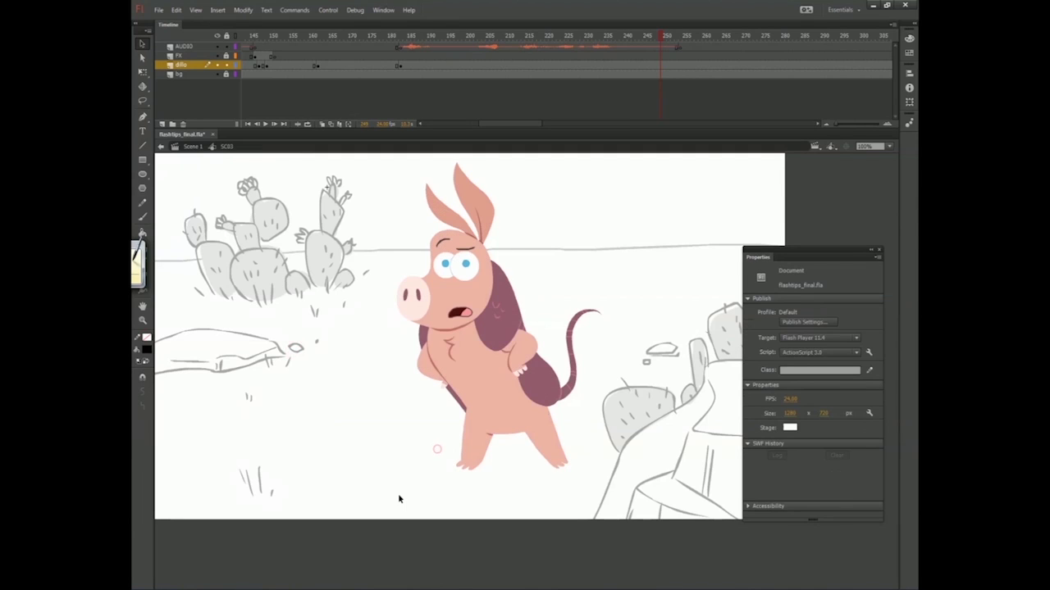
double_click(399, 499)
left_click(357, 39)
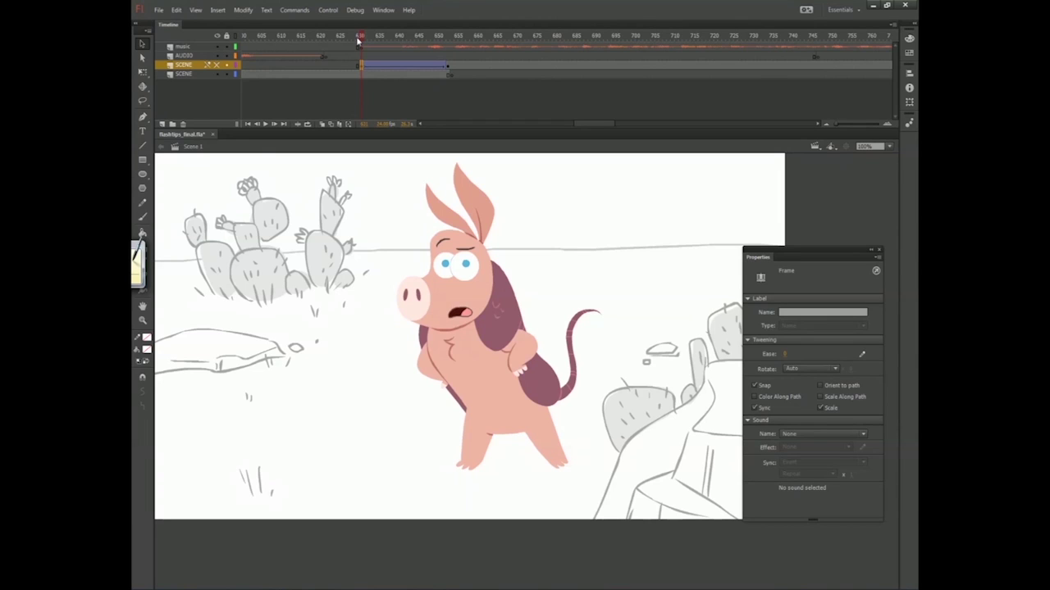
Split the music layer's audio at frame 747, then jump back to frame 630
left_click_drag(600, 123, 615, 124)
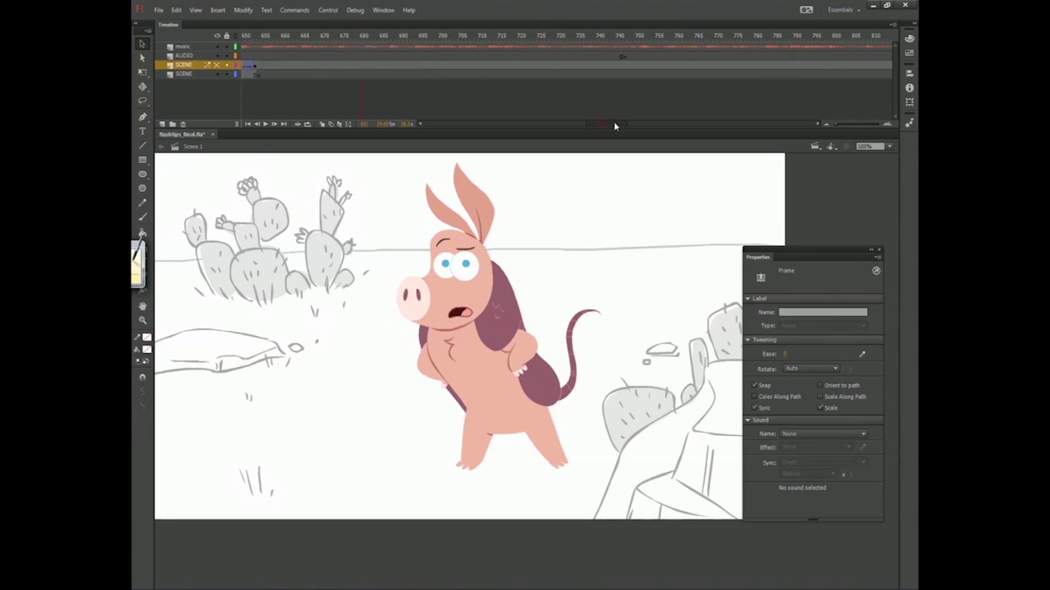
left_click(619, 51)
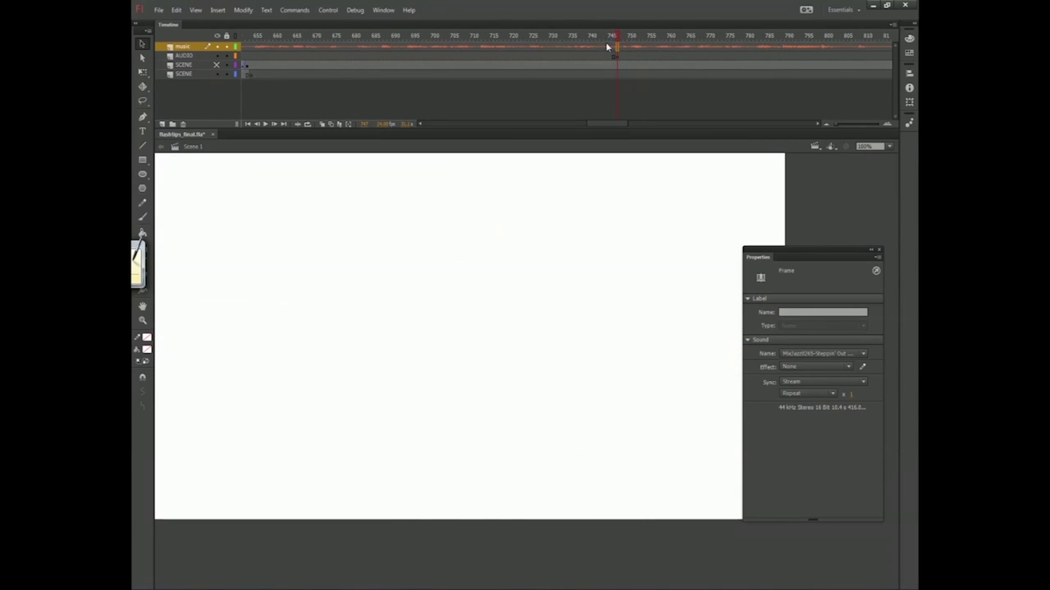
right_click(617, 49)
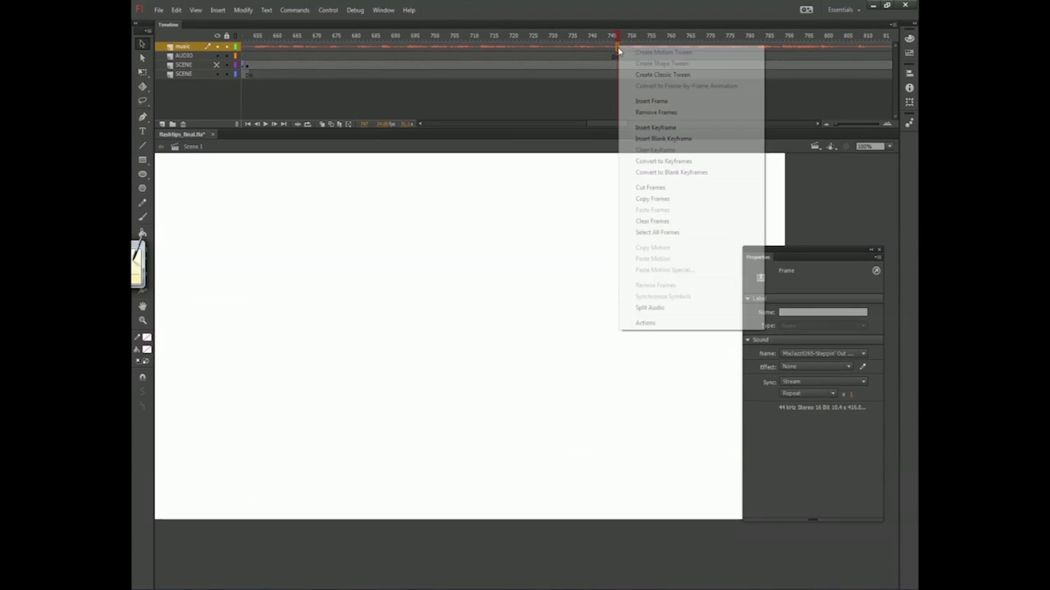
left_click(660, 307)
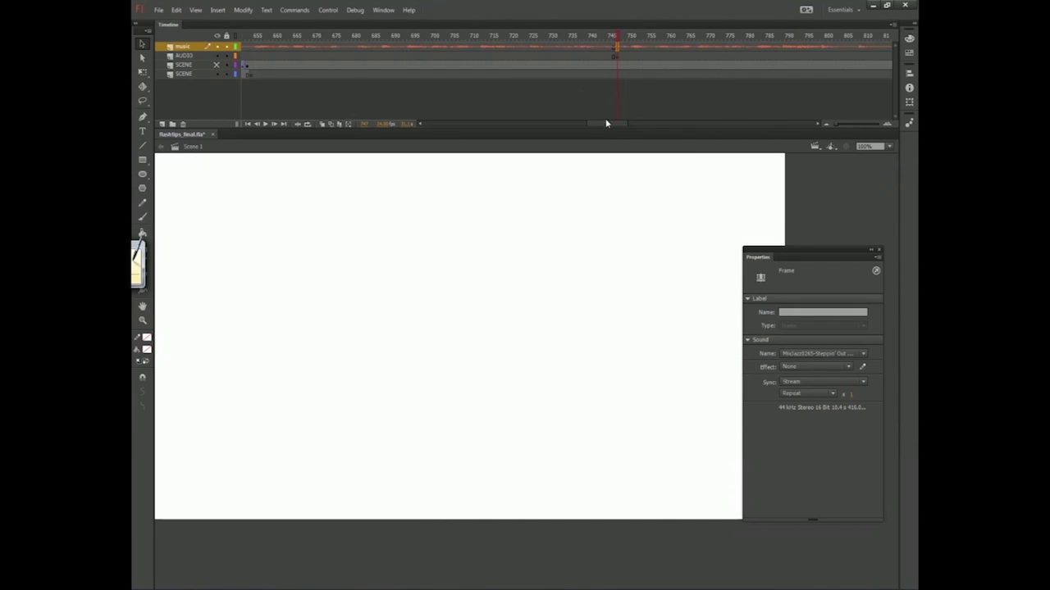
left_click_drag(606, 123, 598, 123)
left_click_drag(718, 47, 320, 53)
left_click(266, 50)
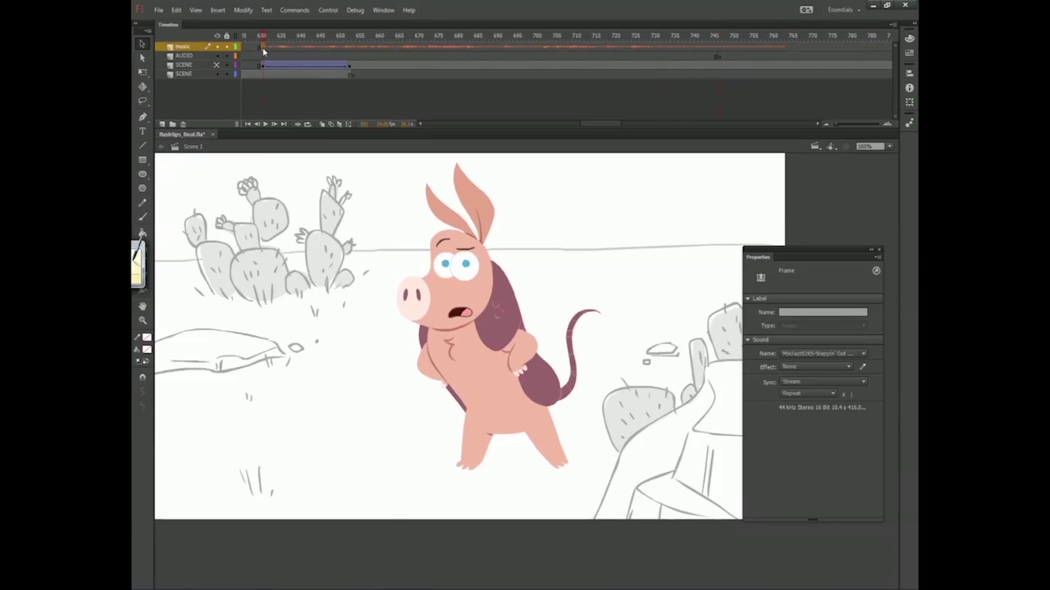
left_click_drag(594, 124, 586, 127)
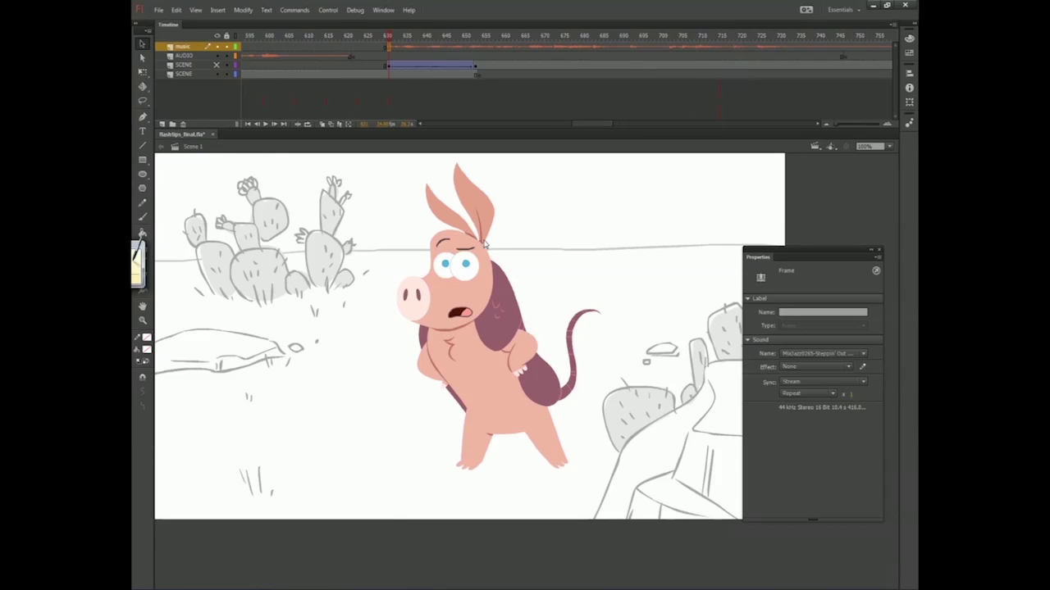